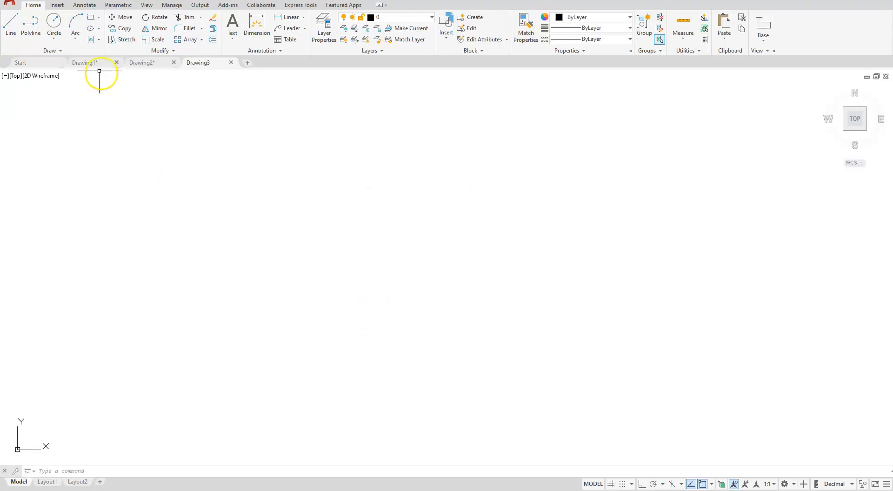
- Draw a circle of diameter 2 in the lower middle of the empty drawing using the Center, Diameter method
{"action": "left_click", "coordinate": [53, 22]}
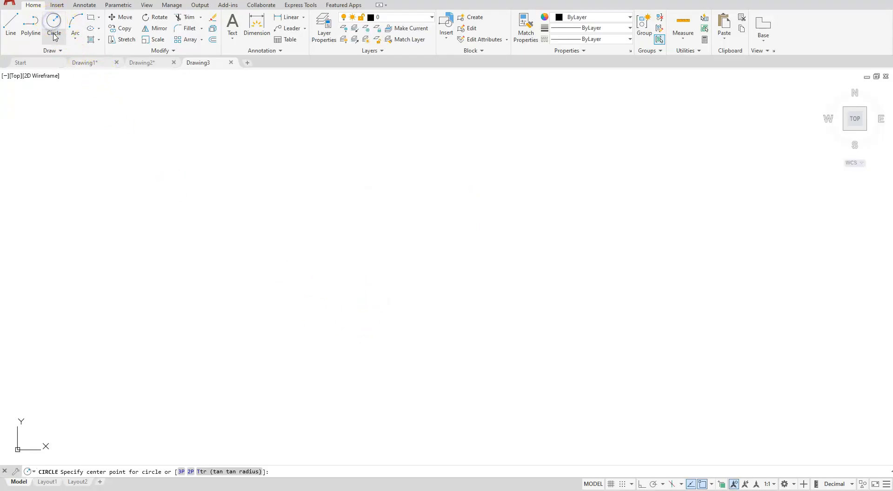
{"action": "left_click", "coordinate": [55, 37]}
{"action": "left_click", "coordinate": [77, 73]}
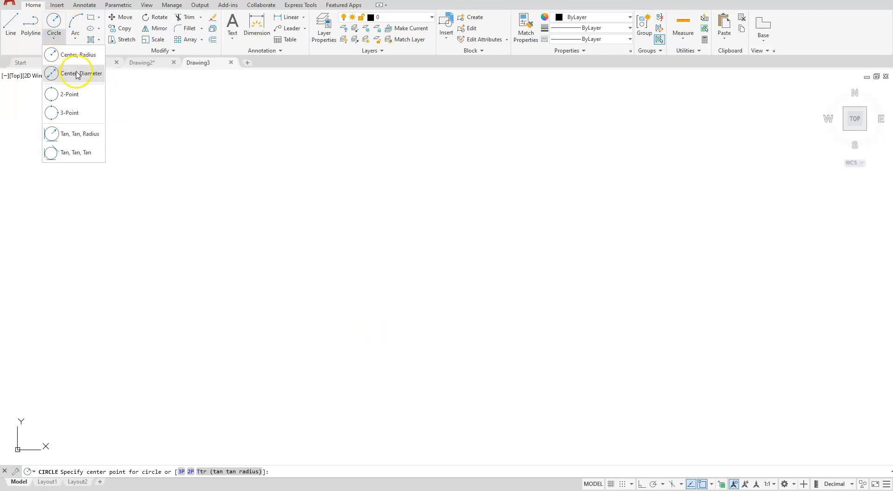
{"action": "left_click", "coordinate": [356, 372]}
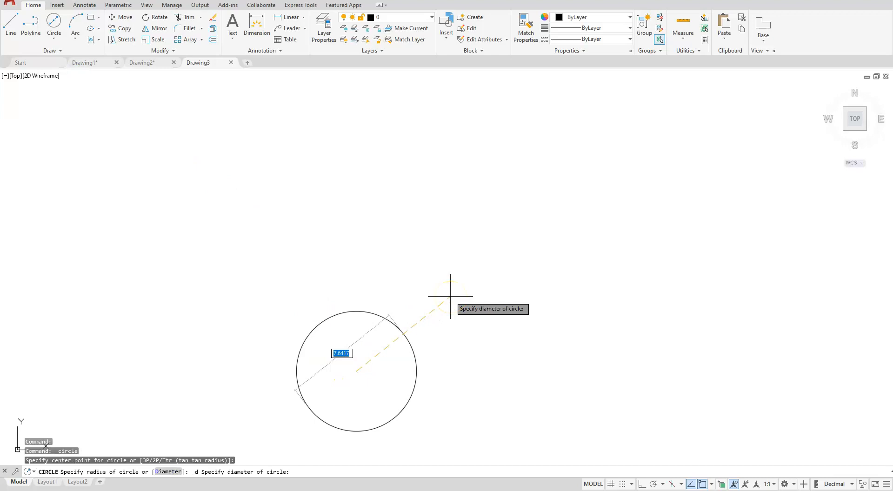
{"action": "type", "text": "2"}
{"action": "key", "text": "Return"}
{"action": "scroll", "coordinate": [346, 389], "scroll_direction": "up", "scroll_amount": 5}
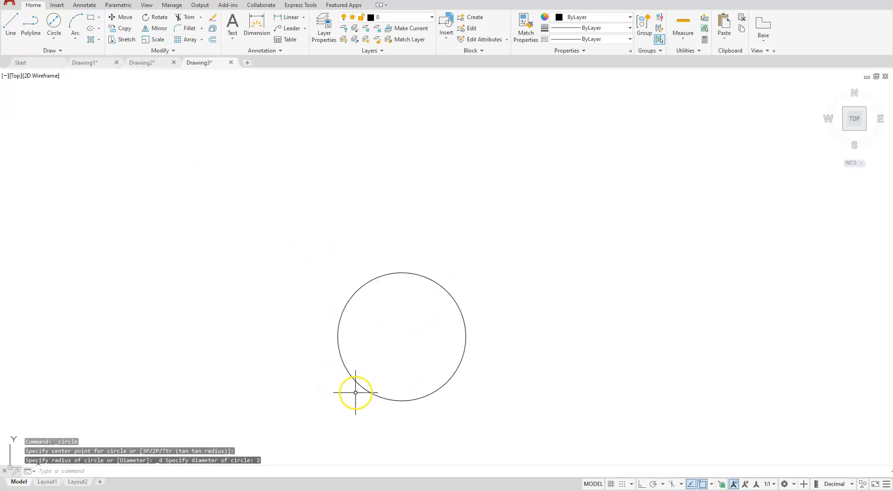
{"action": "left_click", "coordinate": [58, 36]}
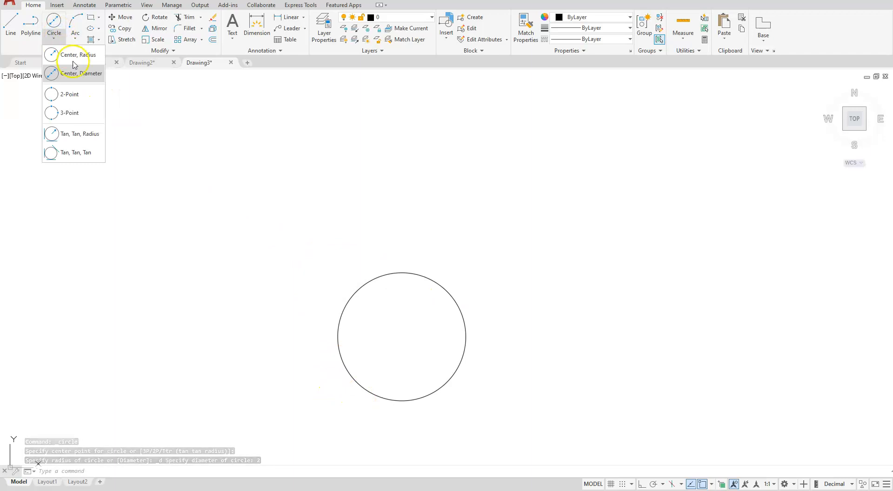
{"action": "left_click", "coordinate": [75, 75]}
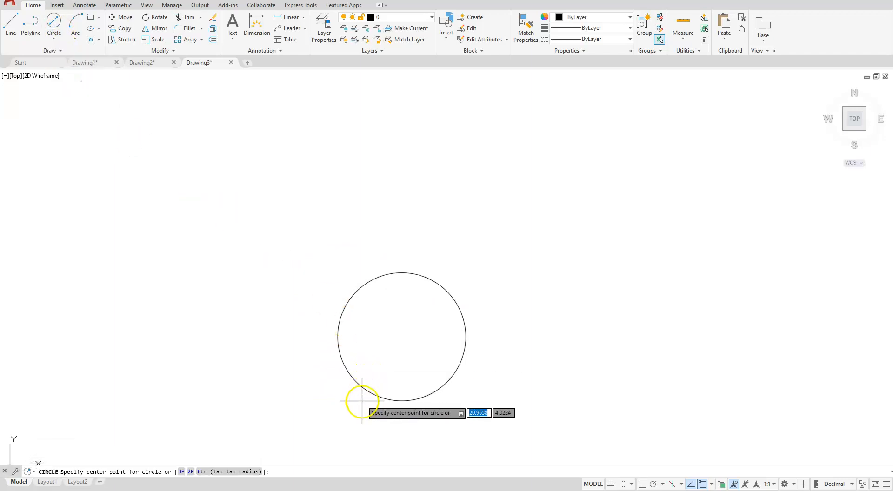
{"action": "left_click", "coordinate": [402, 336]}
{"action": "left_click", "coordinate": [409, 290]}
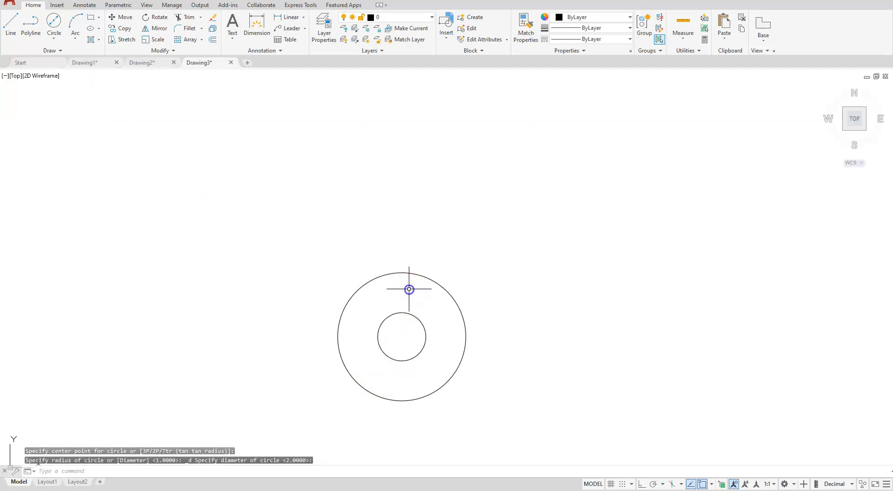
{"action": "key", "text": "Escape"}
{"action": "key", "text": "Escape"}
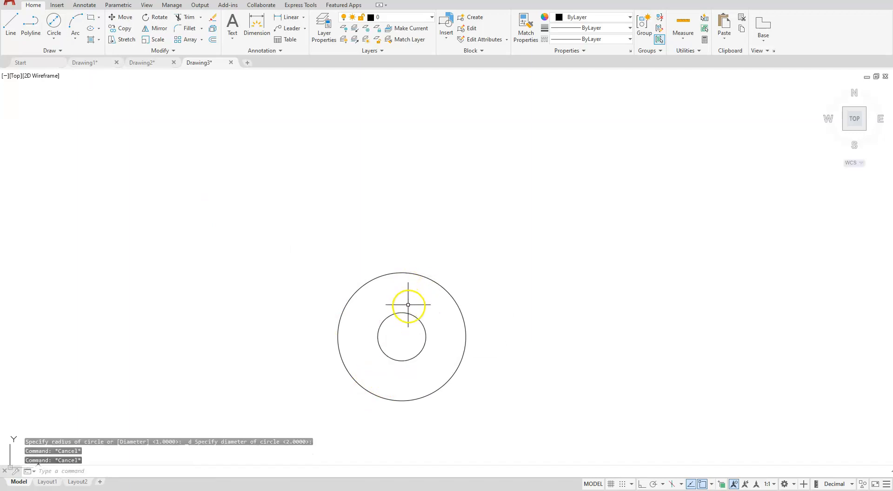
{"action": "left_click", "coordinate": [411, 313]}
{"action": "key", "text": "Delete"}
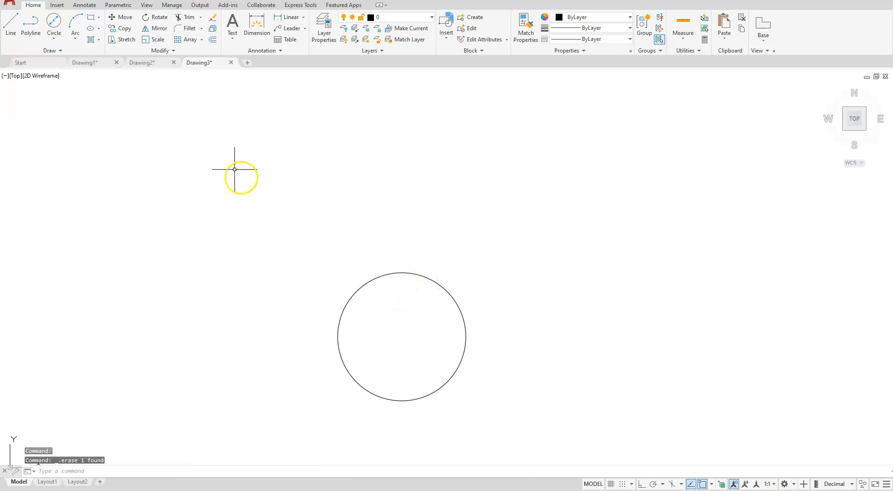
- Draw a circle of diameter 1.25 concentric with the existing circle
{"action": "left_click", "coordinate": [54, 38]}
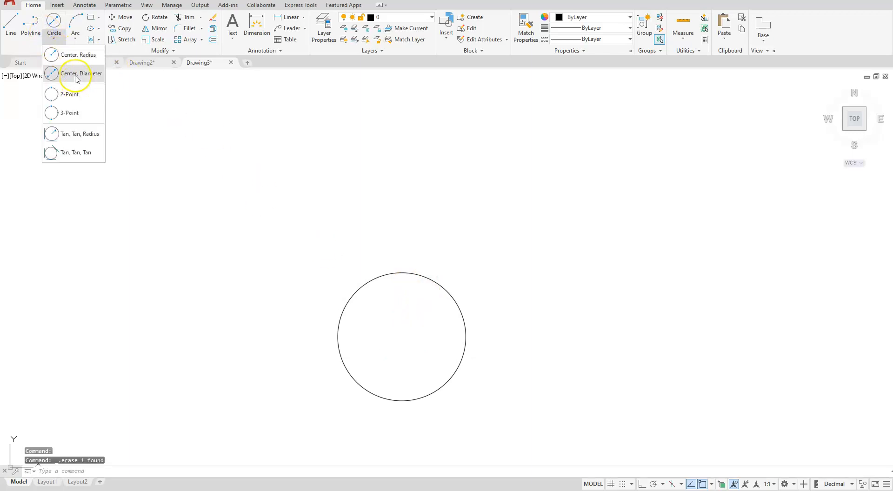
{"action": "left_click", "coordinate": [74, 72]}
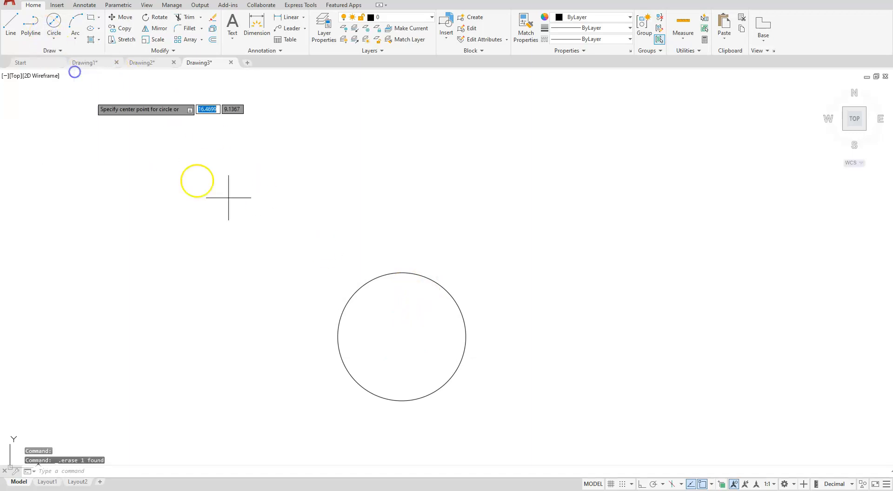
{"action": "left_click", "coordinate": [402, 336]}
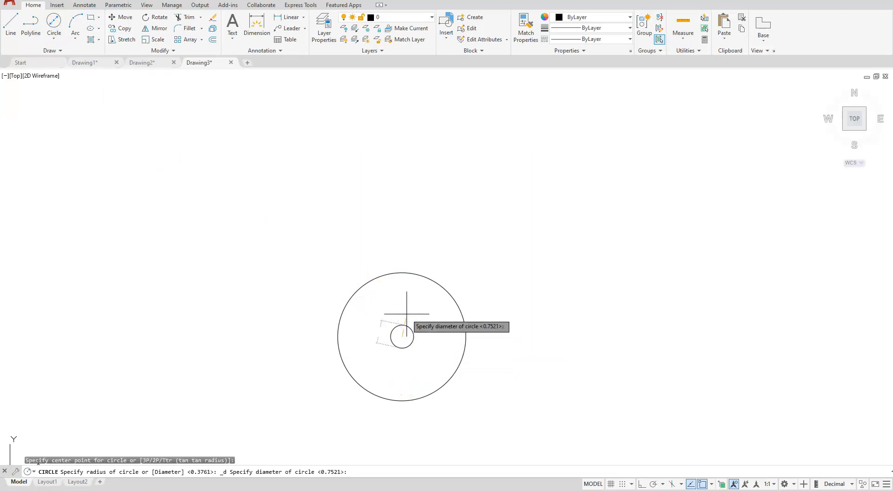
{"action": "key", "text": "Return"}
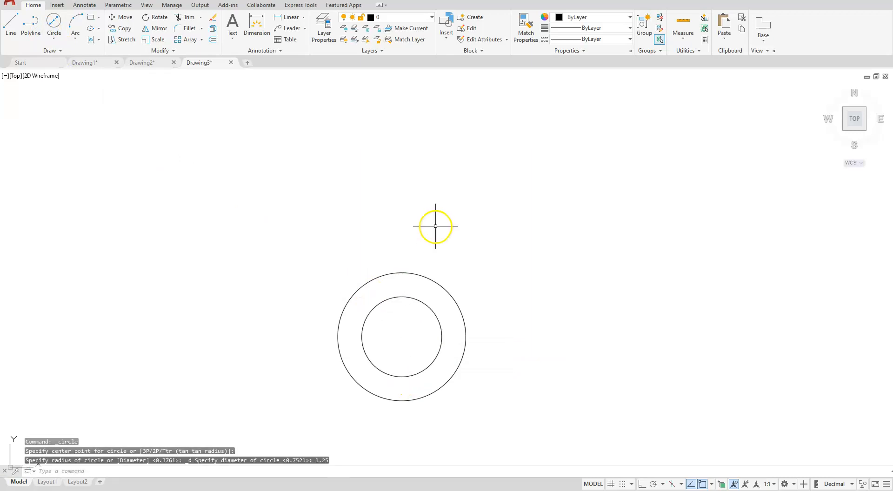
- With Ortho mode on, draw a line from the circles' centre 2.5 straight up and continue it 1 horizontally to the right
{"action": "mouse_move", "coordinate": [458, 282]}
{"action": "middle_mouse_down"}
{"action": "mouse_move", "coordinate": [547, 281]}
{"action": "mouse_move", "coordinate": [555, 311]}
{"action": "middle_mouse_up"}
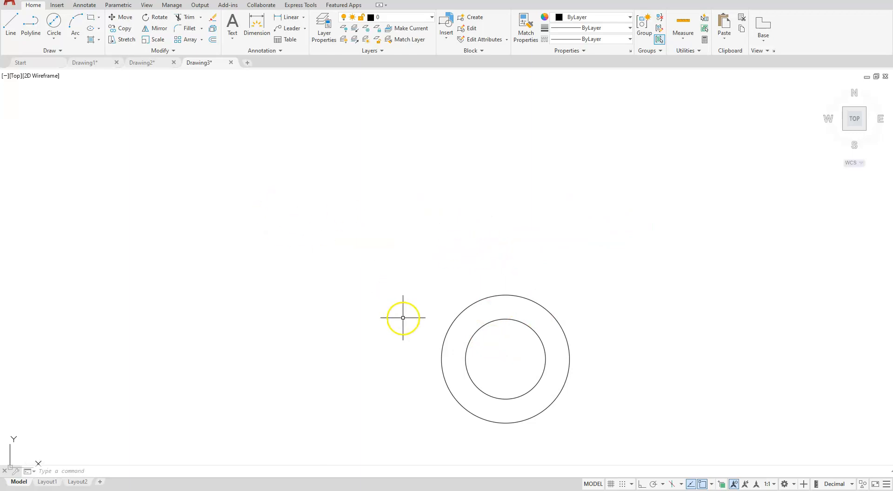
{"action": "left_click", "coordinate": [11, 23]}
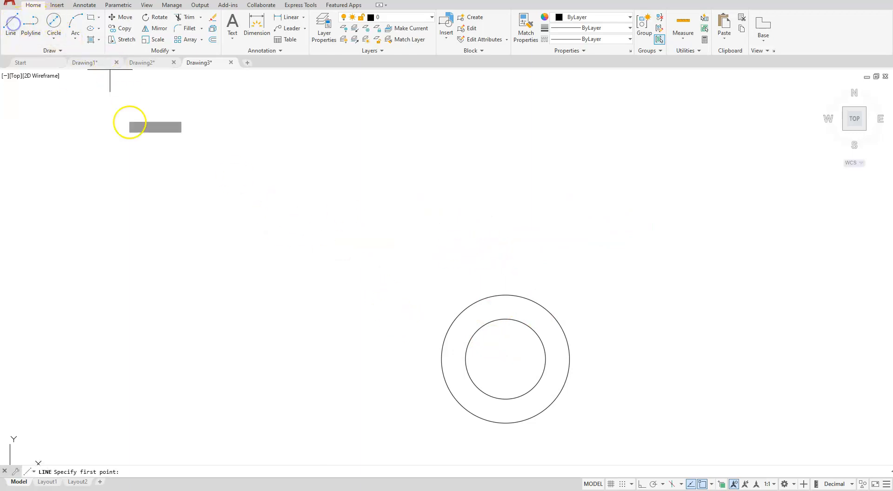
{"action": "left_click", "coordinate": [505, 359]}
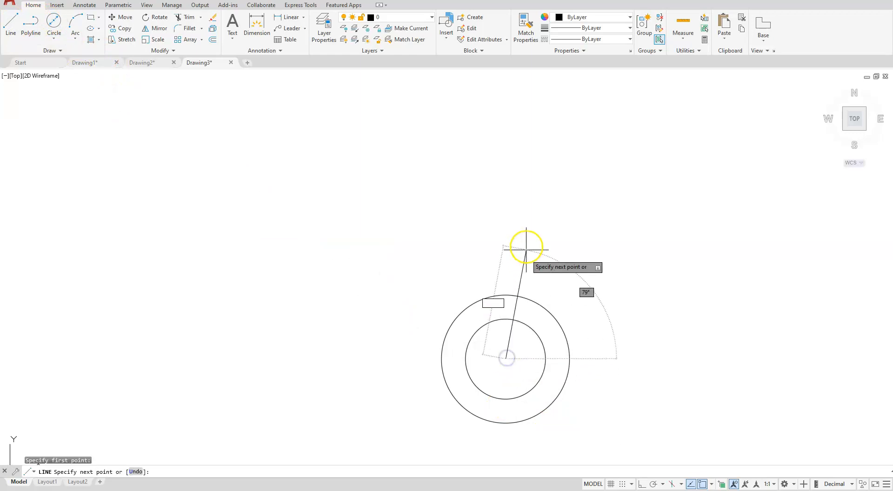
{"action": "left_click", "coordinate": [640, 484]}
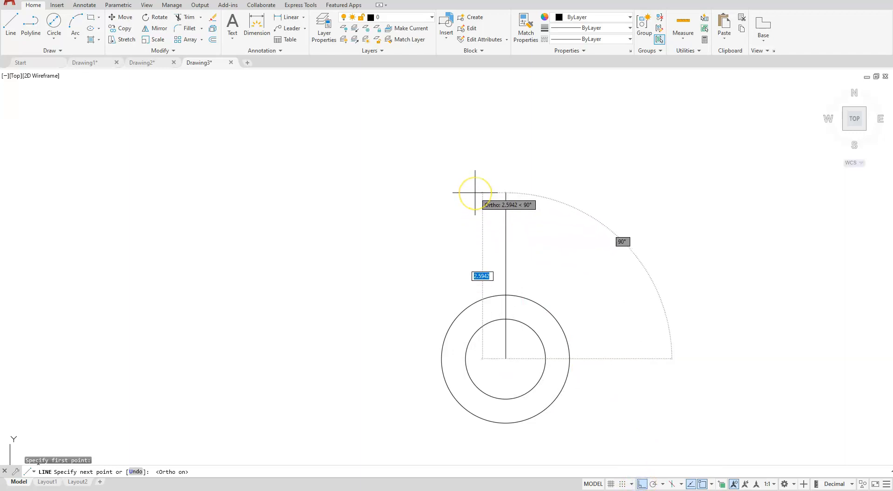
{"action": "type", "text": "2."}
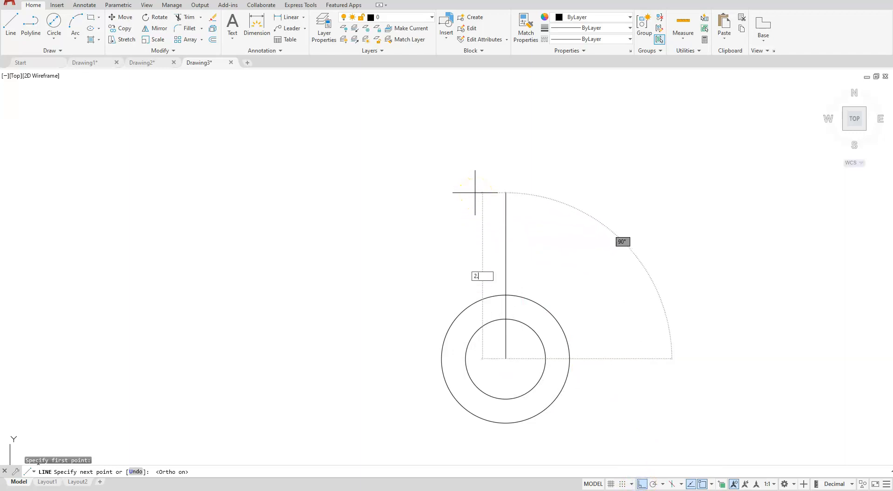
{"action": "key", "text": "Return"}
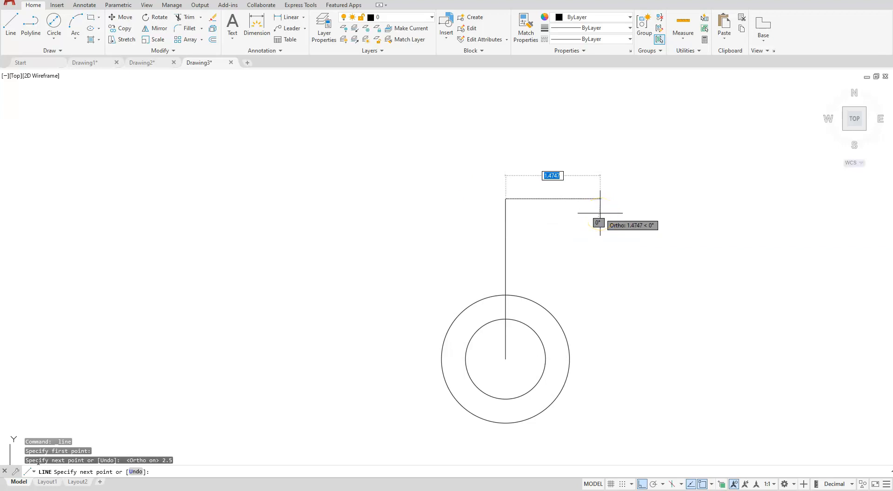
{"action": "key", "text": "Return"}
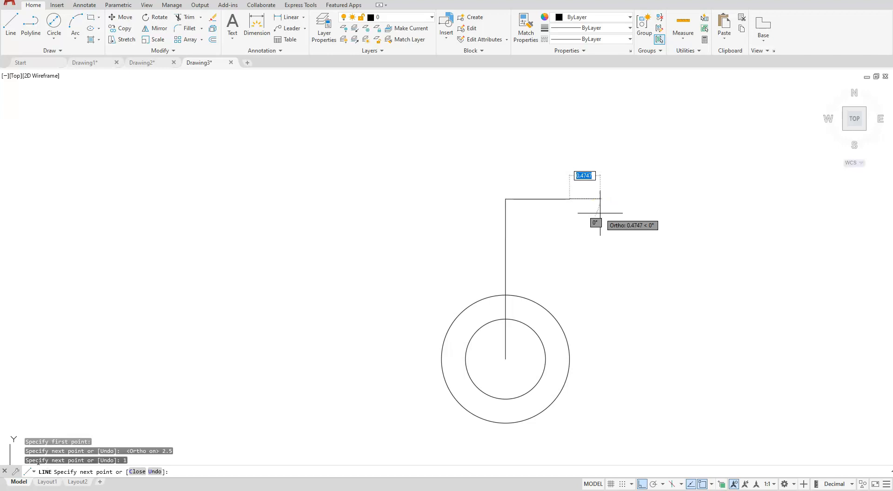
{"action": "key", "text": "Escape"}
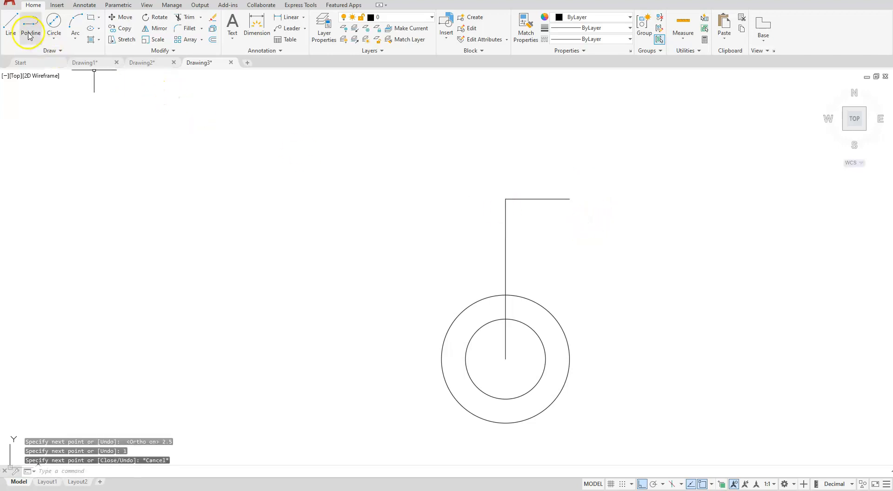
- Draw a circle of diameter 0.5 centred on the free end of the horizontal line
{"action": "left_click", "coordinate": [55, 38]}
{"action": "left_click", "coordinate": [74, 73]}
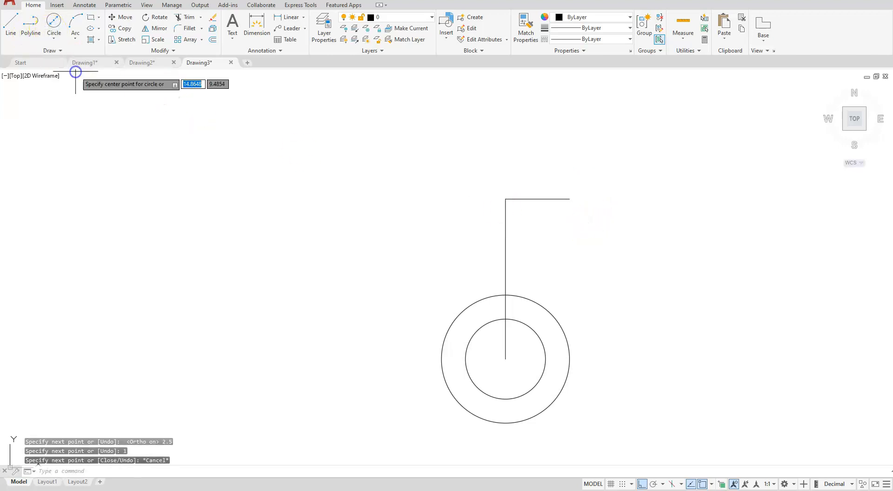
{"action": "left_click", "coordinate": [569, 199]}
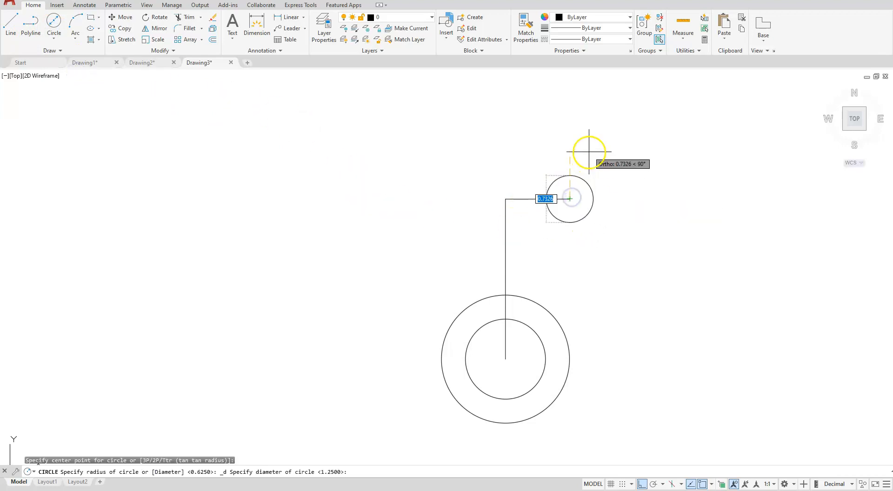
{"action": "key", "text": "Return"}
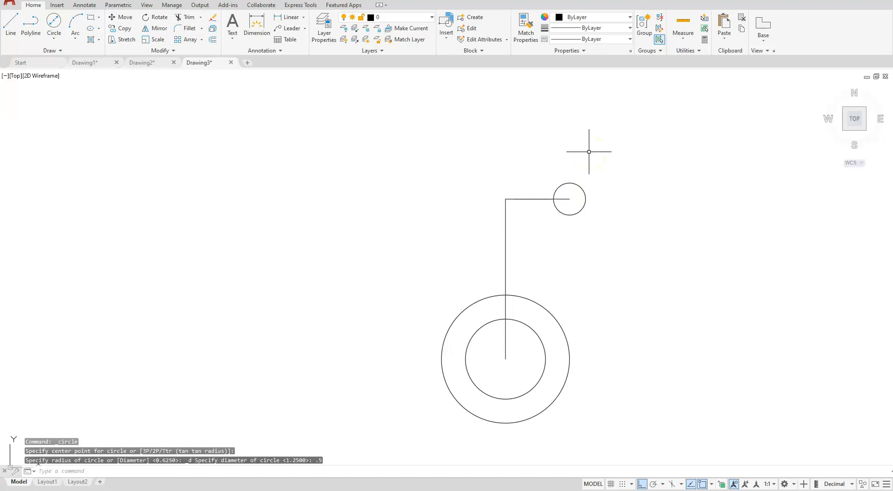
- Draw a circle of radius 0.75 concentric with the small circle at the horizontal line's end
{"action": "left_click", "coordinate": [54, 39]}
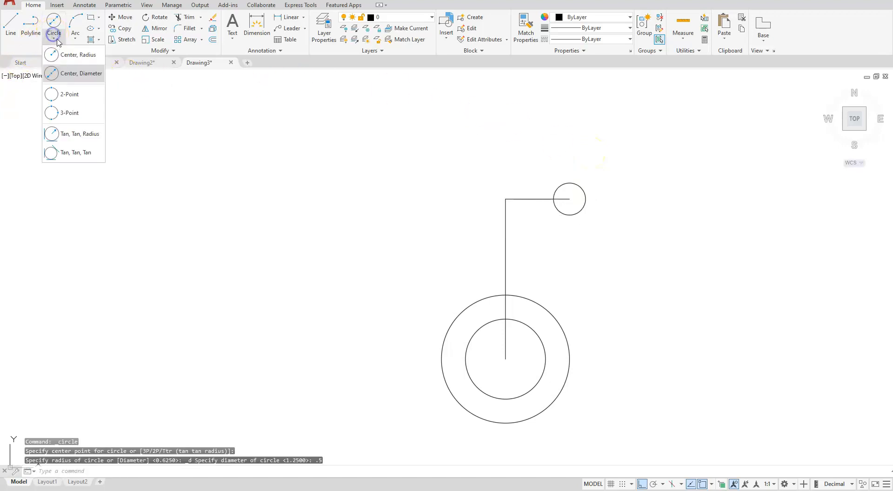
{"action": "left_click", "coordinate": [78, 57]}
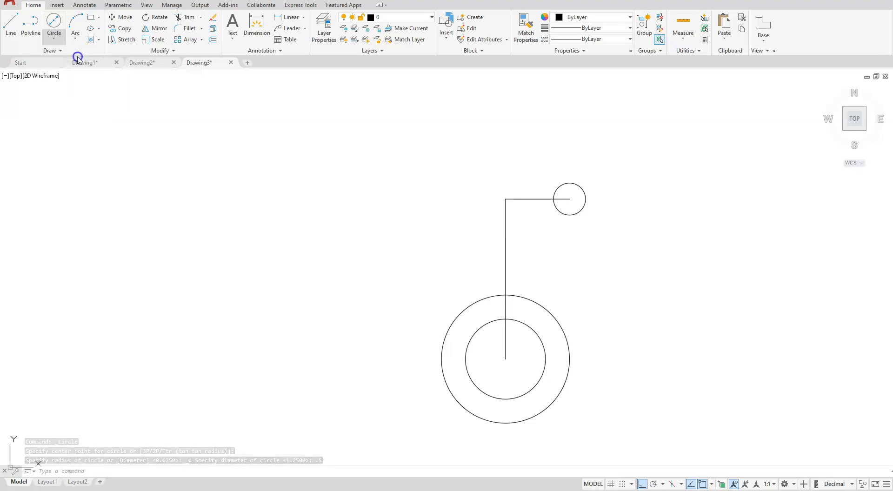
{"action": "left_click", "coordinate": [569, 200]}
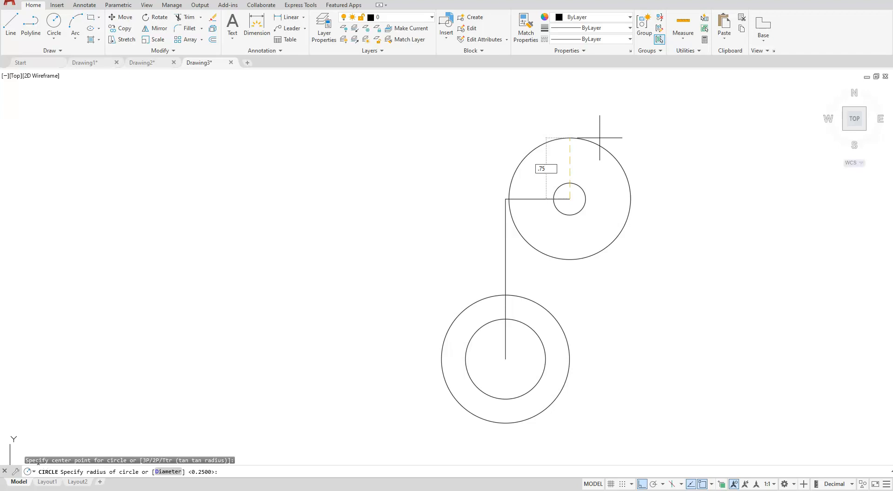
{"action": "key", "text": "Return"}
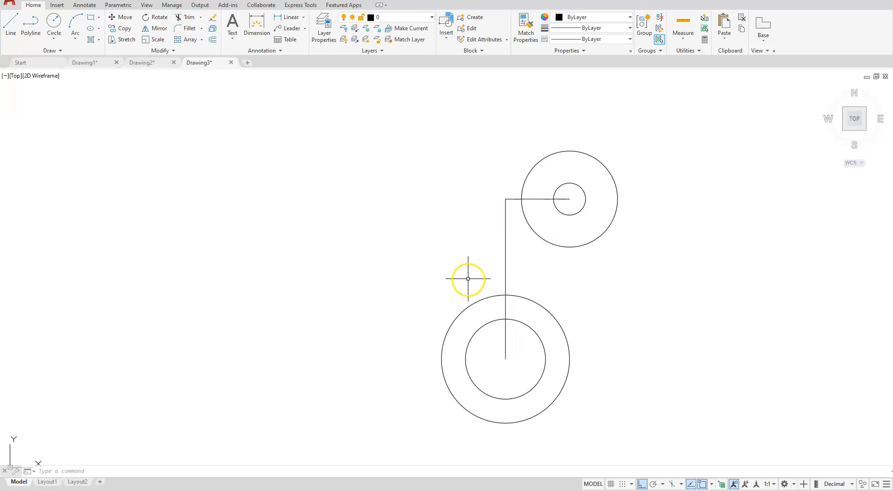
- Offset the vertical centre line by 0.25 to both its left and right sides
{"action": "left_click", "coordinate": [212, 41]}
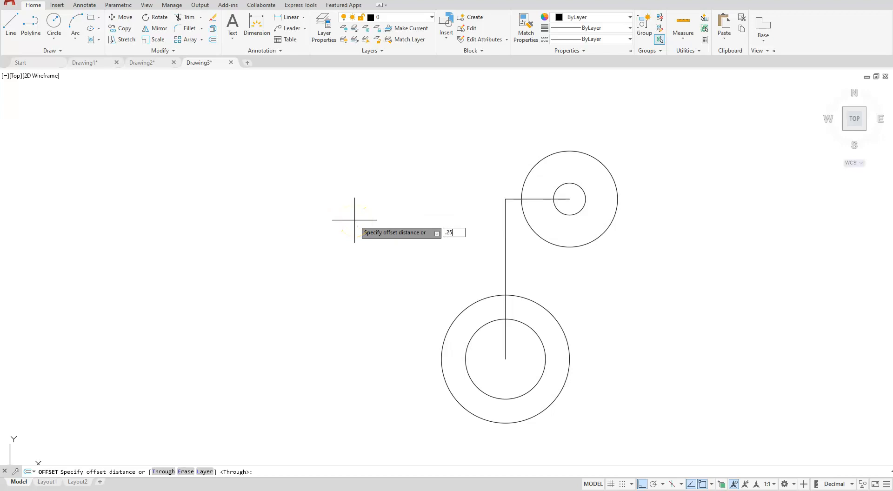
{"action": "key", "text": "Return"}
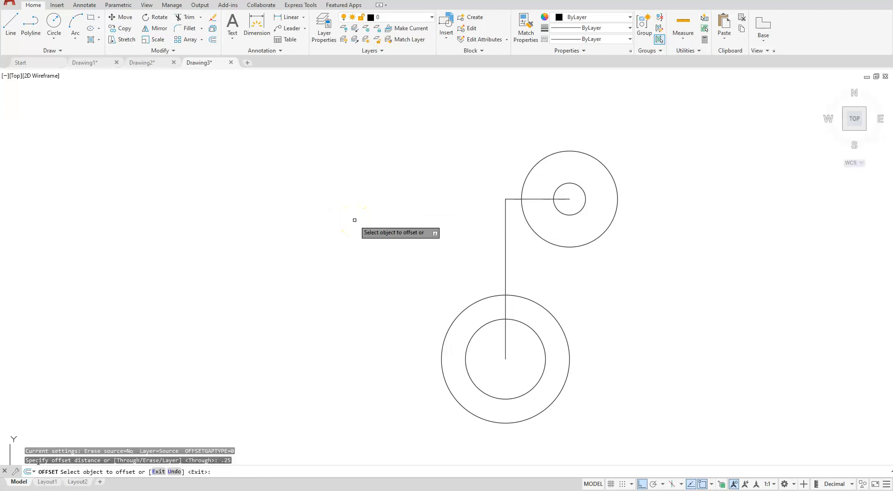
{"action": "left_click", "coordinate": [507, 269]}
{"action": "left_click", "coordinate": [456, 278]}
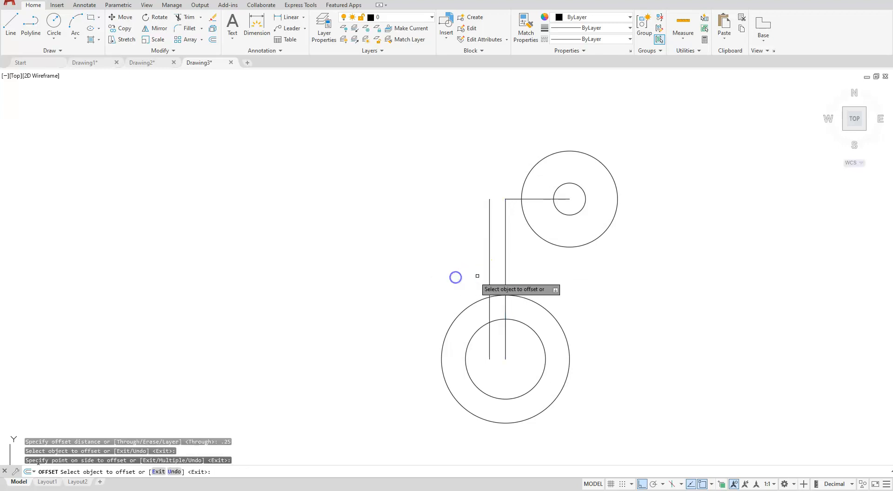
{"action": "left_click", "coordinate": [506, 261]}
{"action": "left_click", "coordinate": [544, 270]}
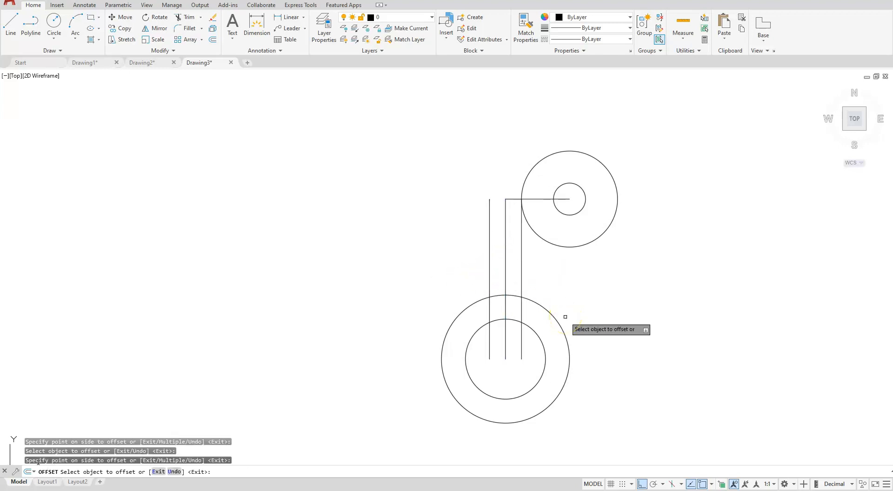
{"action": "key", "text": "Escape"}
{"action": "key", "text": "Escape"}
{"action": "key", "text": "Escape"}
- Delete the short horizontal line between the vertical centre line and the upper circles' centre
{"action": "middle_click_drag", "start_coordinate": [476, 287], "coordinate": [498, 320]}
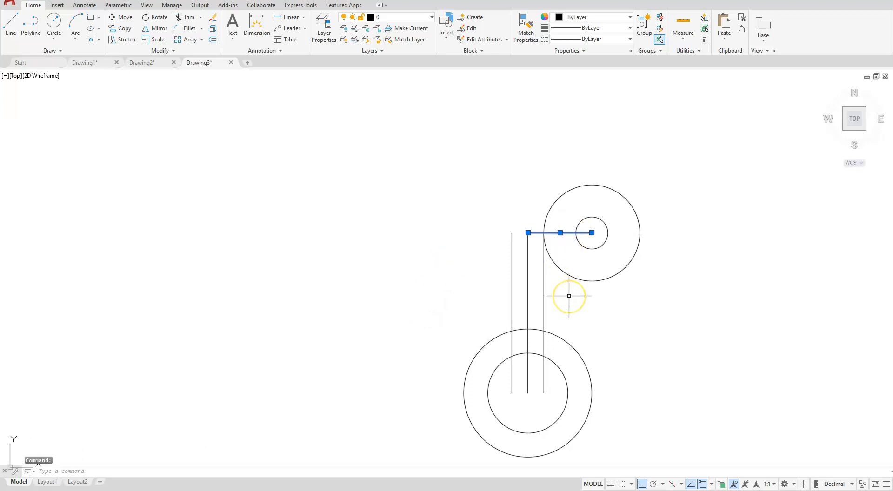
{"action": "key", "text": "Delete"}
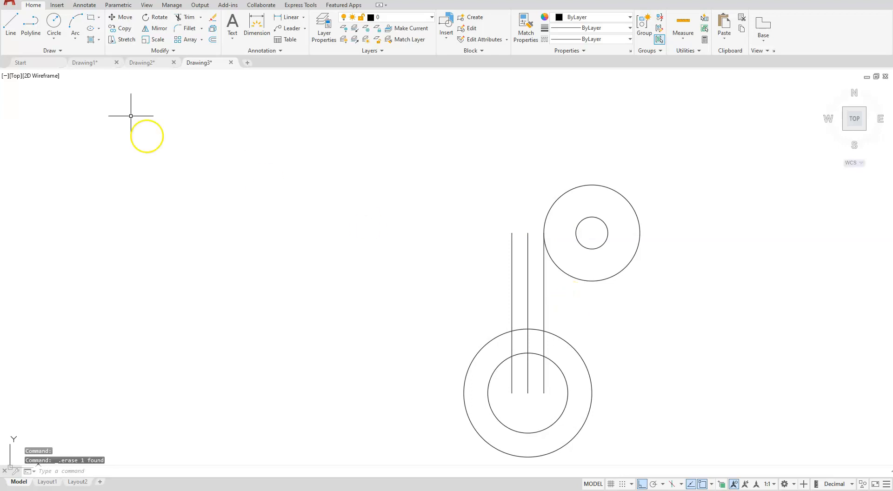
- Mirror the two concentric upper-right circles about the vertical centre line, keeping the source objects
{"action": "left_click", "coordinate": [155, 31]}
{"action": "left_click", "coordinate": [635, 176]}
{"action": "left_click", "coordinate": [589, 269]}
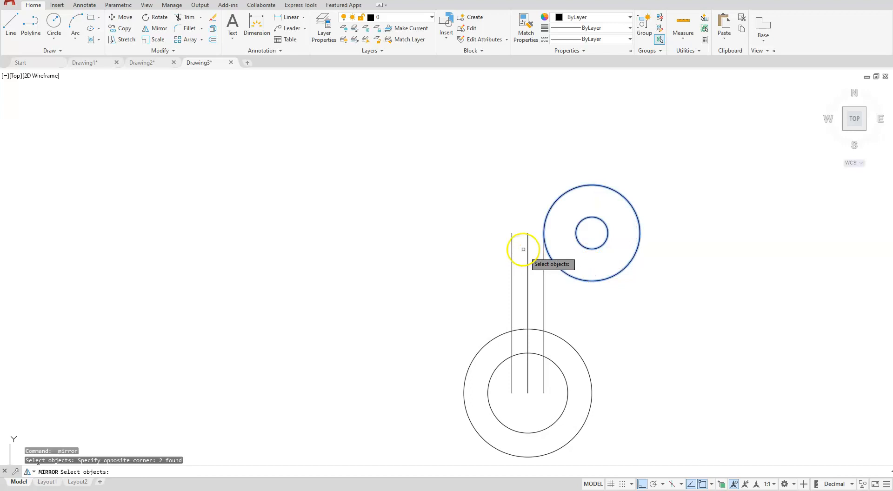
{"action": "key", "text": "Return"}
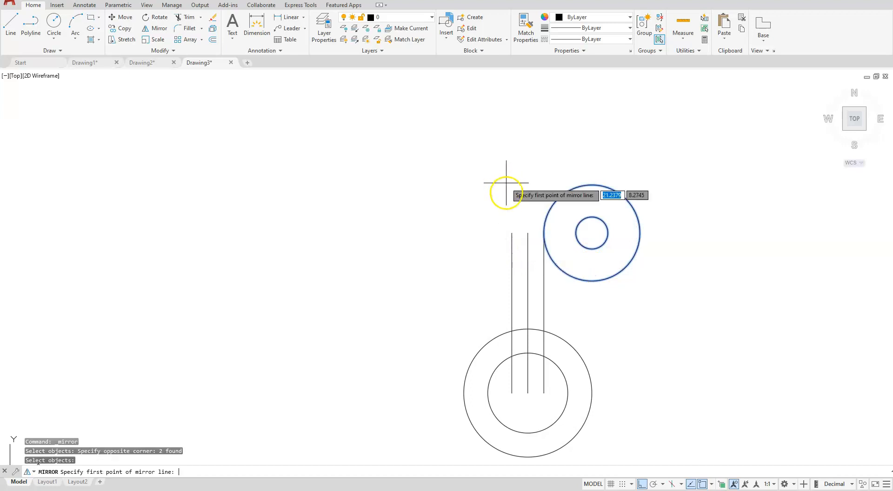
{"action": "left_click", "coordinate": [528, 235]}
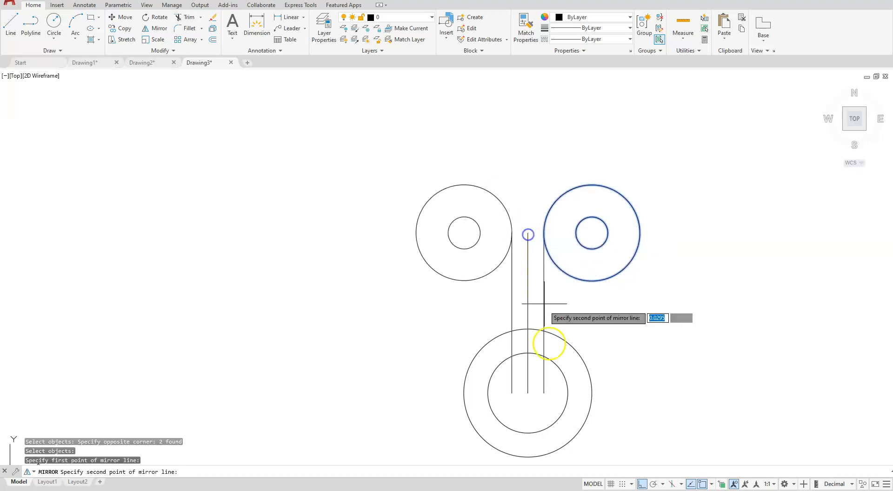
{"action": "left_click", "coordinate": [527, 392]}
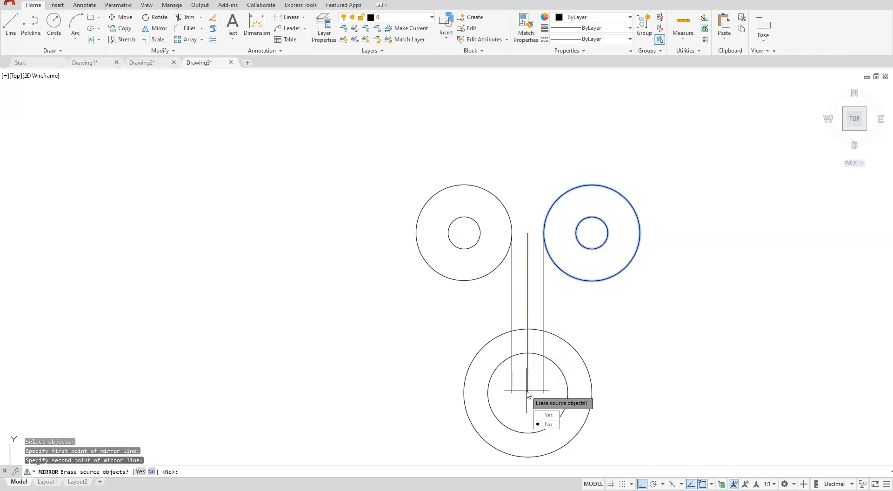
{"action": "key", "text": "Return"}
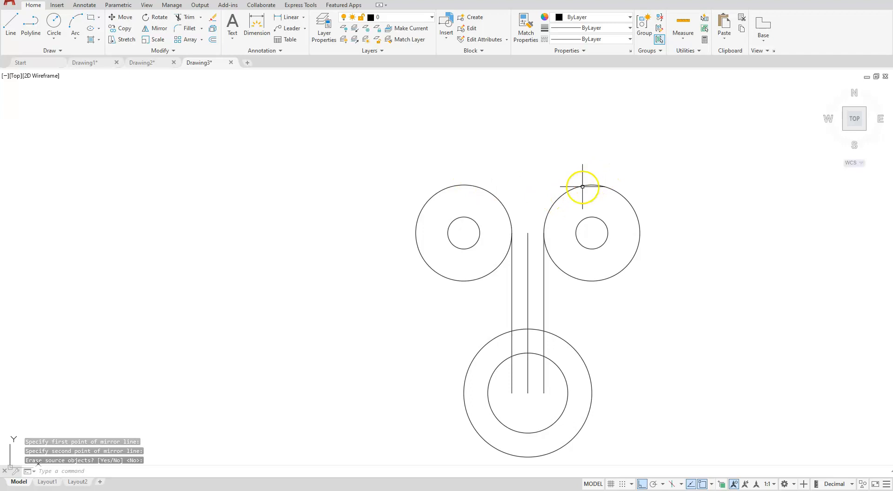
- Fillet the tops of the two large upper circles together with a radius of 2.5
{"action": "left_click", "coordinate": [187, 28]}
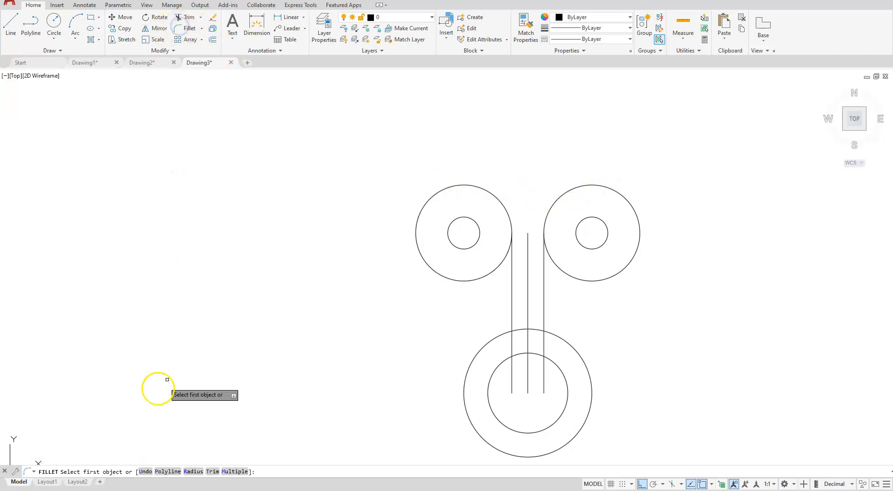
{"action": "left_click", "coordinate": [194, 472]}
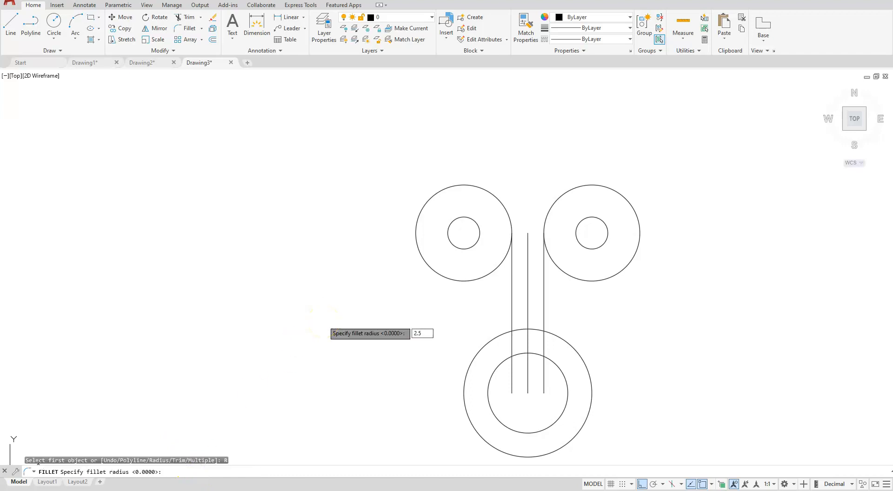
{"action": "key", "text": "Return"}
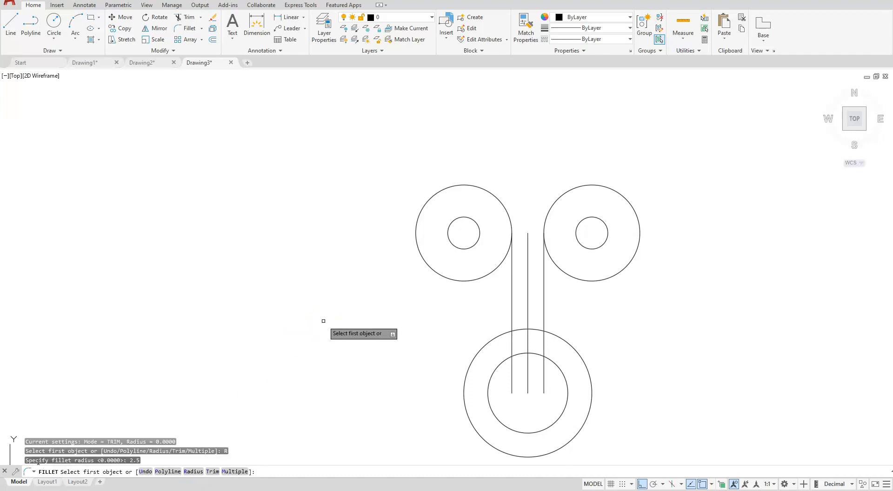
{"action": "left_click", "coordinate": [476, 186]}
{"action": "left_click", "coordinate": [576, 192]}
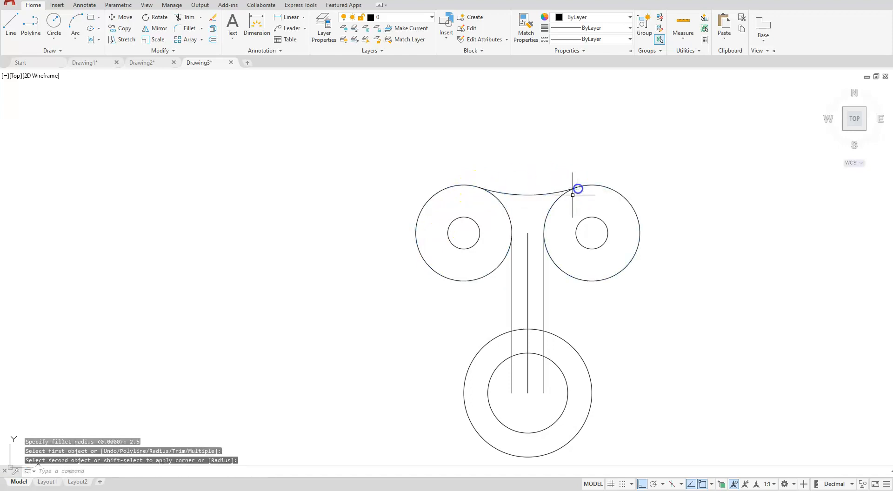
- Draw a line tangent to the right side of the large lower circle and the outer side of the large upper-right circle
{"action": "left_click", "coordinate": [17, 25]}
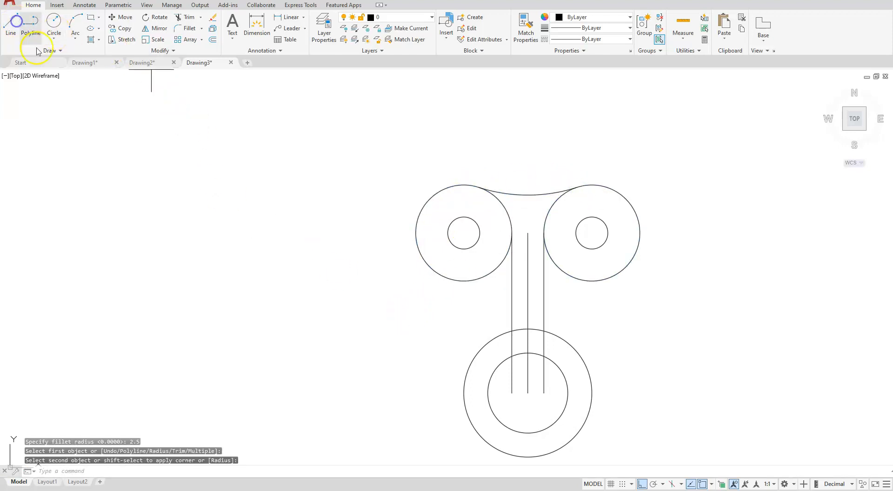
{"action": "right_click", "coordinate": [614, 367], "text": "shift"}
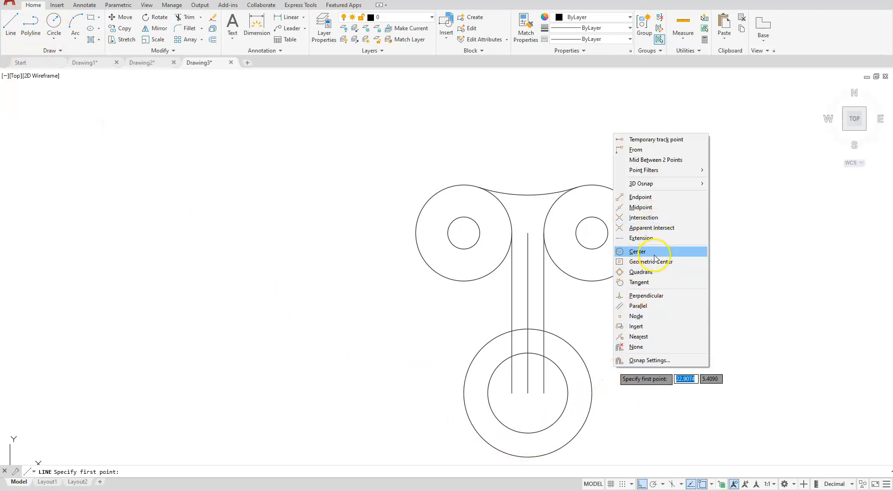
{"action": "left_click", "coordinate": [651, 282]}
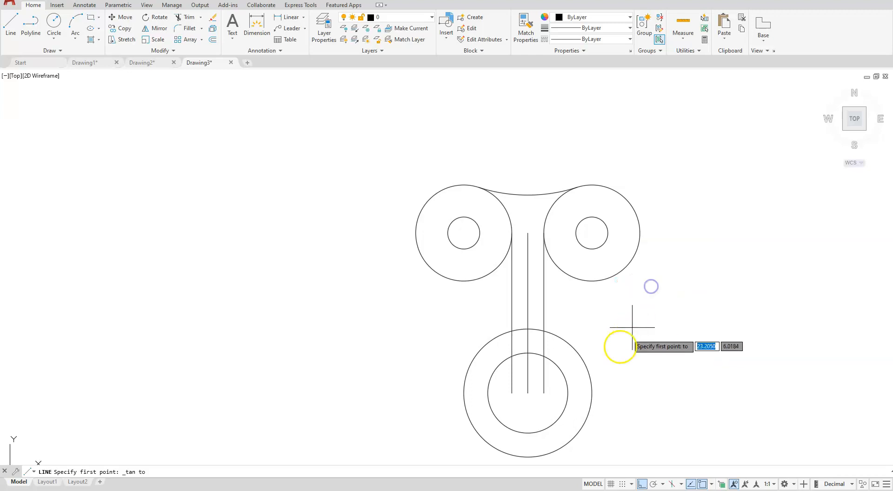
{"action": "left_click", "coordinate": [590, 399]}
{"action": "right_click", "coordinate": [628, 343], "text": "shift"}
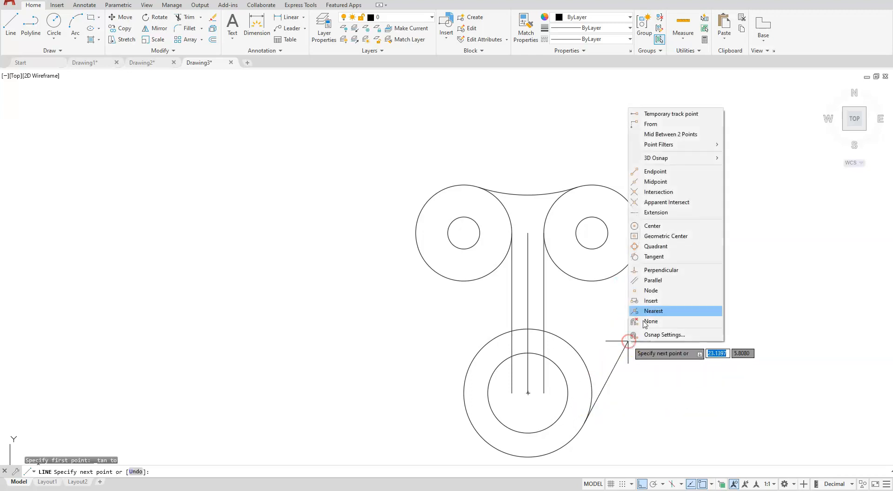
{"action": "left_click", "coordinate": [650, 255]}
{"action": "left_click", "coordinate": [651, 253]}
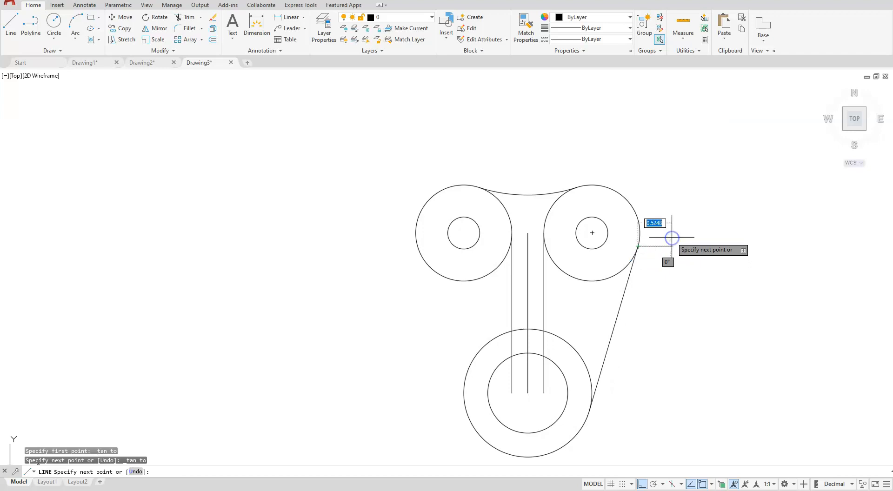
{"action": "key", "text": "Escape"}
{"action": "key", "text": "Escape"}
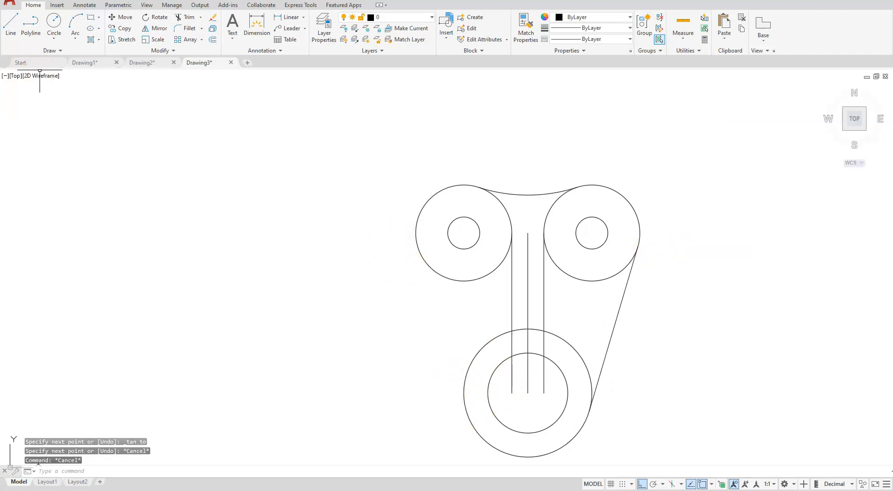
- Draw a line tangent to the left side of the large lower circle and the outer side of the large upper-left circle
{"action": "left_click", "coordinate": [10, 21]}
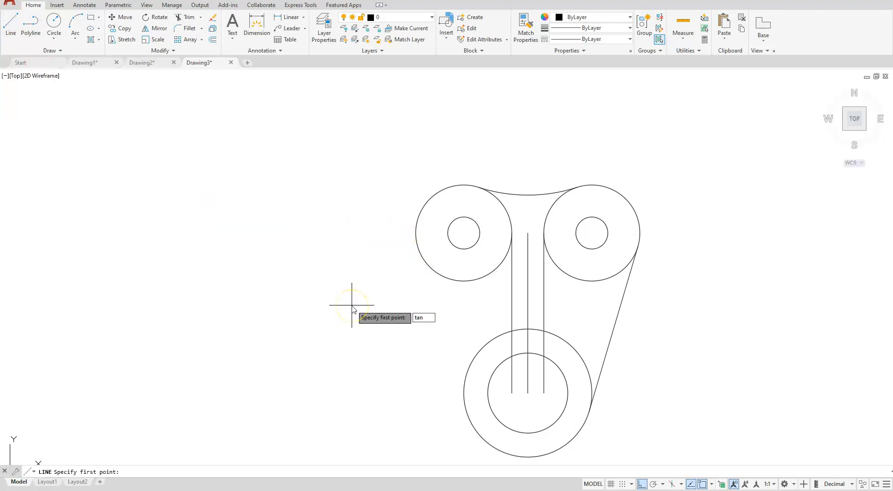
{"action": "key", "text": "Return"}
{"action": "left_click", "coordinate": [467, 414]}
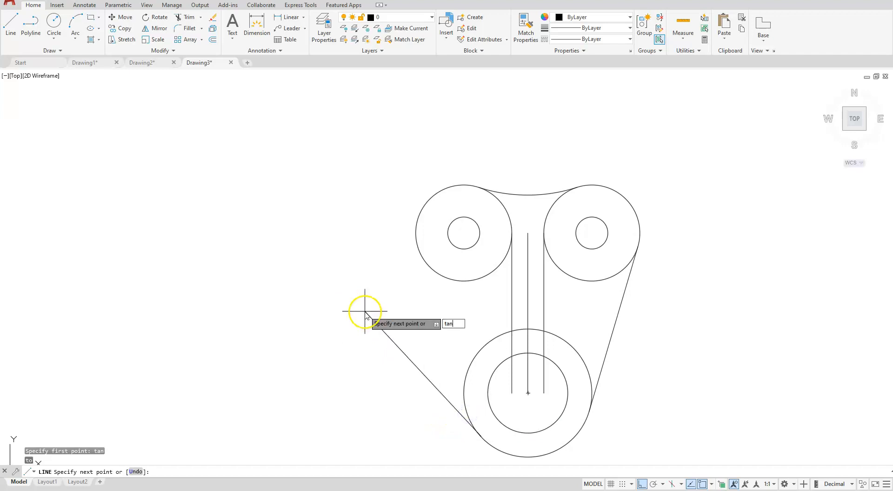
{"action": "type", "text": "tan"}
{"action": "key", "text": "Return"}
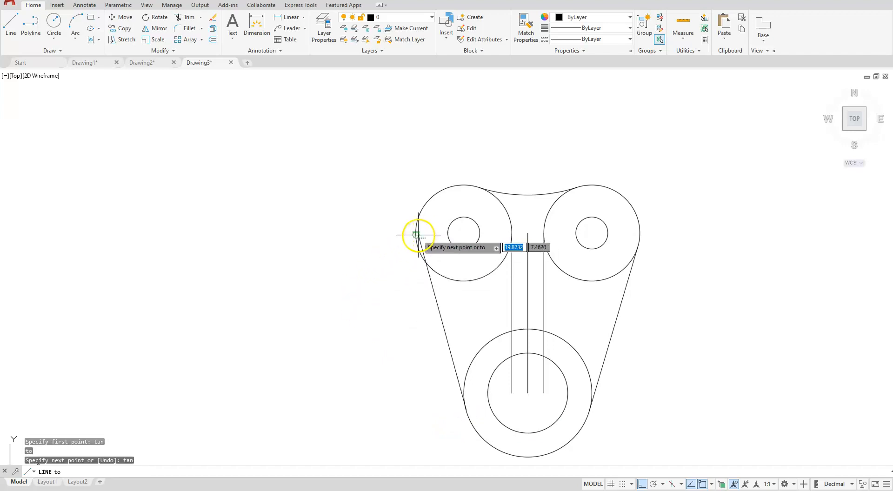
{"action": "left_click", "coordinate": [417, 235]}
{"action": "key", "text": "Escape"}
{"action": "key", "text": "Escape"}
{"action": "key", "text": "Escape"}
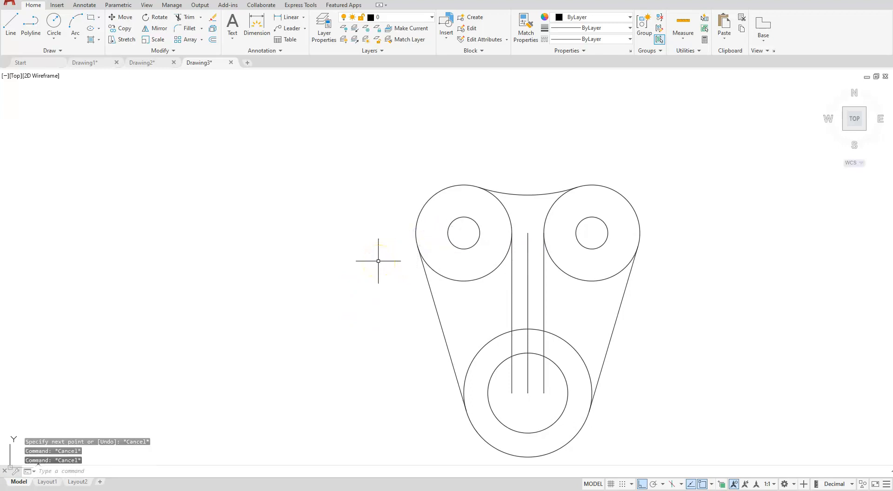
- Trim away the inner arcs of both large upper circles between the fillet arc and the tangent side lines
{"action": "scroll", "coordinate": [396, 261], "scroll_direction": "down", "scroll_amount": 1}
{"action": "scroll", "coordinate": [487, 255], "scroll_direction": "up", "scroll_amount": 2}
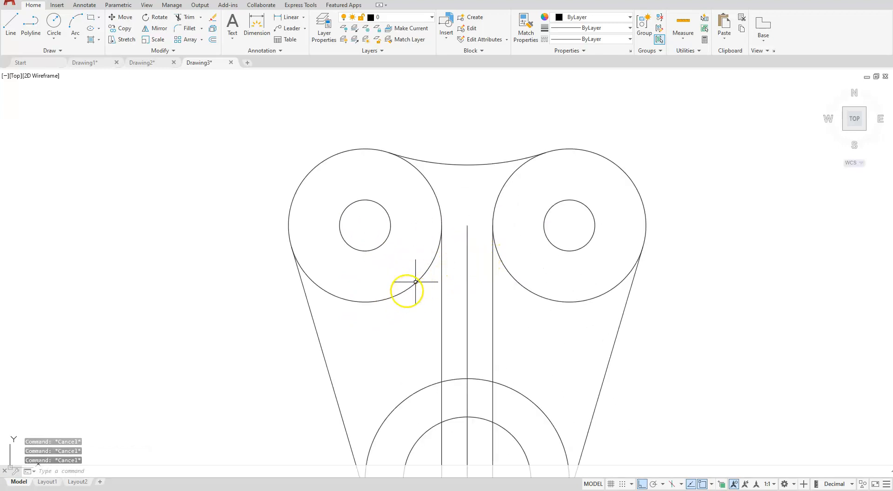
{"action": "left_click", "coordinate": [190, 19]}
{"action": "left_click", "coordinate": [412, 286]}
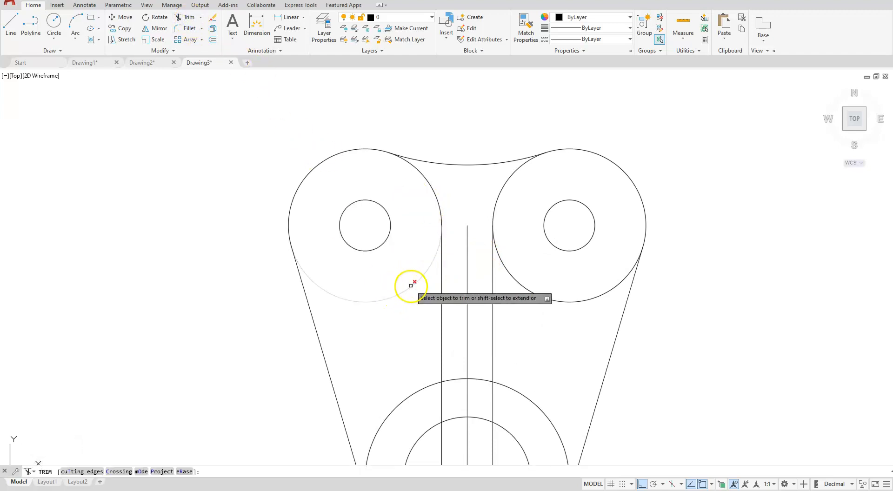
{"action": "left_click", "coordinate": [436, 200]}
{"action": "left_click", "coordinate": [500, 191]}
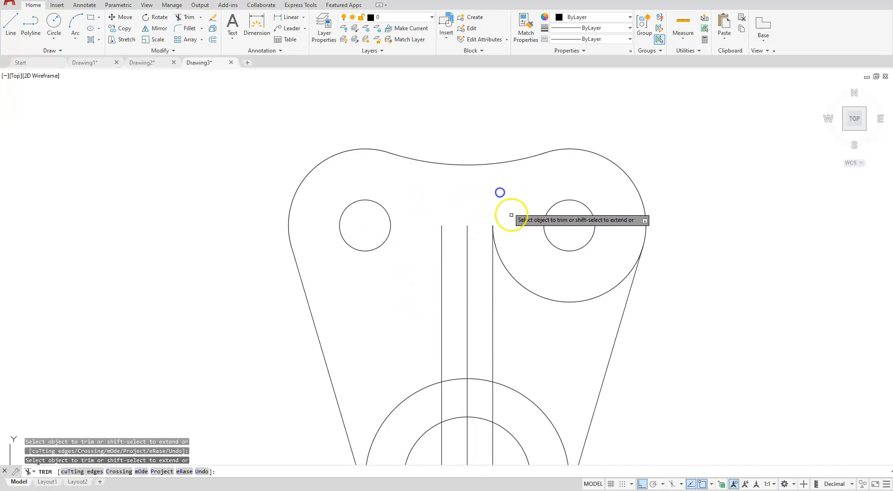
{"action": "left_click", "coordinate": [501, 258]}
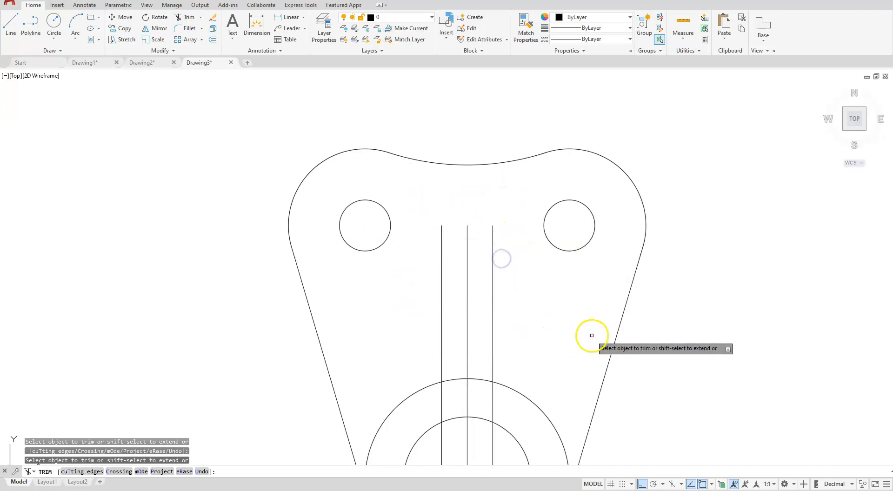
{"action": "key", "text": "Escape"}
- Delete the middle vertical centre line between the two offset lines
{"action": "scroll", "coordinate": [540, 292], "scroll_direction": "down", "scroll_amount": 4}
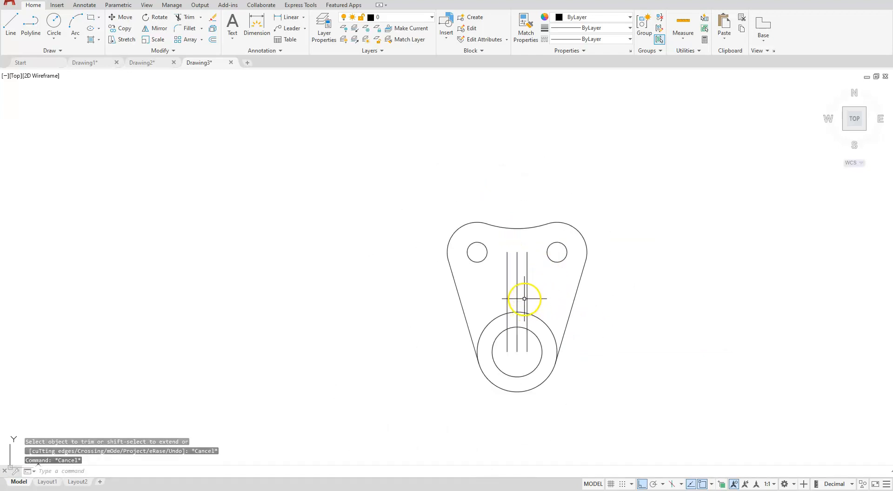
{"action": "scroll", "coordinate": [516, 326], "scroll_direction": "up", "scroll_amount": 2}
{"action": "left_click", "coordinate": [518, 320]}
{"action": "left_click", "coordinate": [518, 320]}
{"action": "key", "text": "Delete"}
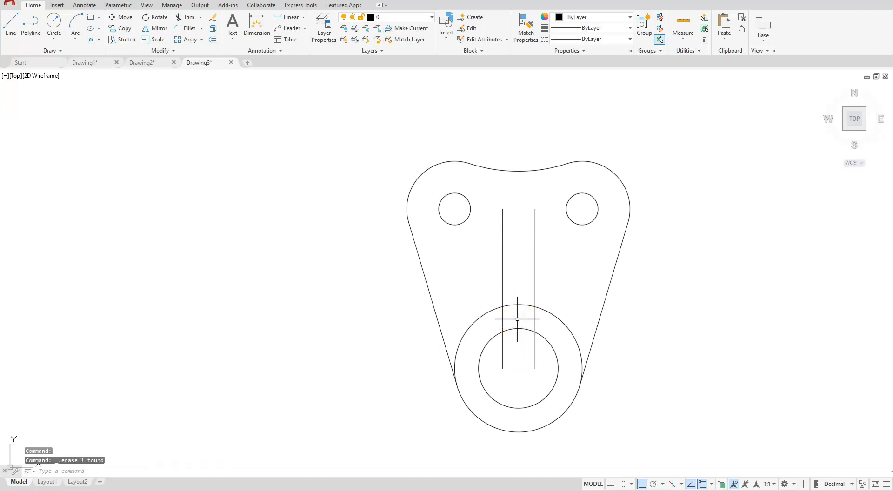
- Trim the lower parts of both vertical offset lines inside the large lower circle so they end on its outline
{"action": "left_click", "coordinate": [186, 17]}
{"action": "scroll", "coordinate": [498, 309], "scroll_direction": "up", "scroll_amount": 2}
{"action": "left_click_drag", "start_coordinate": [505, 396], "coordinate": [499, 339]}
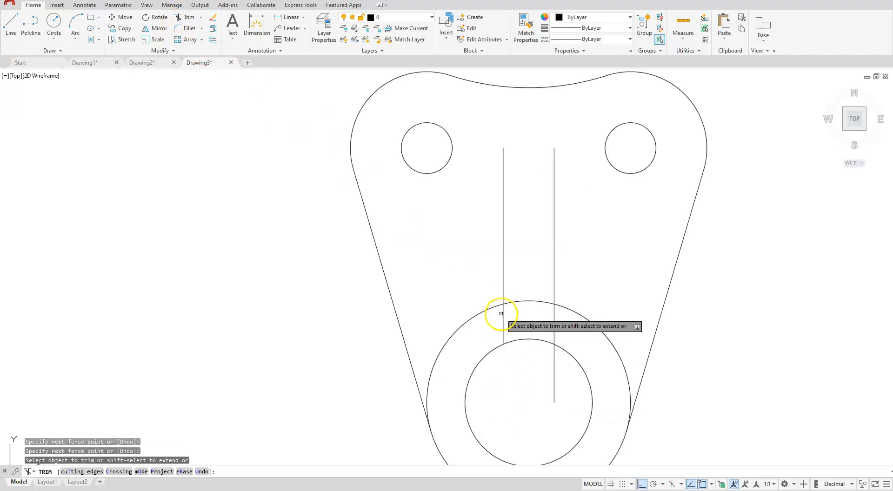
{"action": "left_click", "coordinate": [503, 314]}
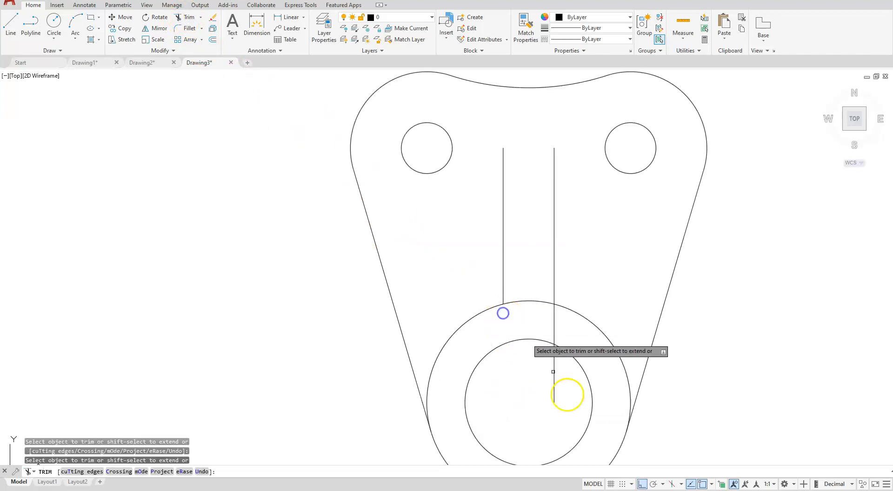
{"action": "left_click", "coordinate": [556, 396]}
{"action": "left_click", "coordinate": [556, 337]}
{"action": "key", "text": "Escape"}
- Draw horizontal construction lines through the bottom and top quadrants of both concentric lower circles
{"action": "scroll", "coordinate": [537, 289], "scroll_direction": "down", "scroll_amount": 5}
{"action": "middle_click_drag", "start_coordinate": [610, 305], "coordinate": [585, 396]}
{"action": "scroll", "coordinate": [552, 399], "scroll_direction": "up", "scroll_amount": 4}
{"action": "middle_click_drag", "start_coordinate": [522, 390], "coordinate": [367, 368]}
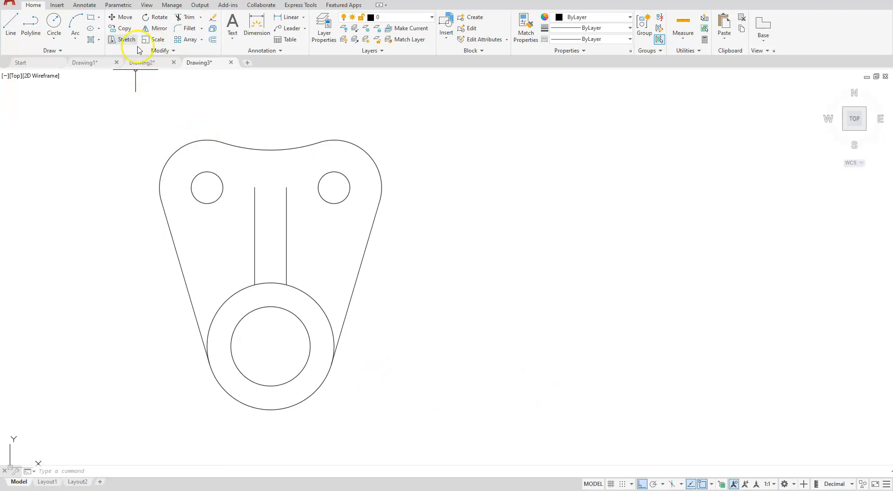
{"action": "left_click", "coordinate": [56, 50]}
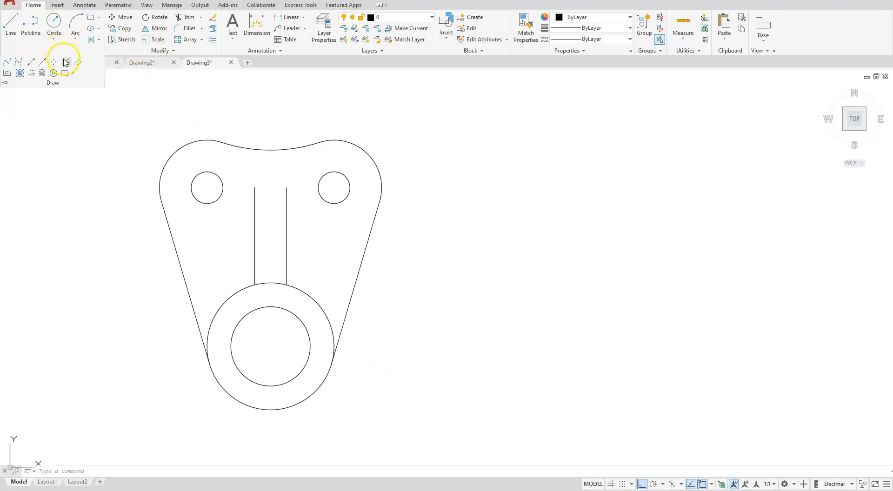
{"action": "left_click", "coordinate": [31, 64]}
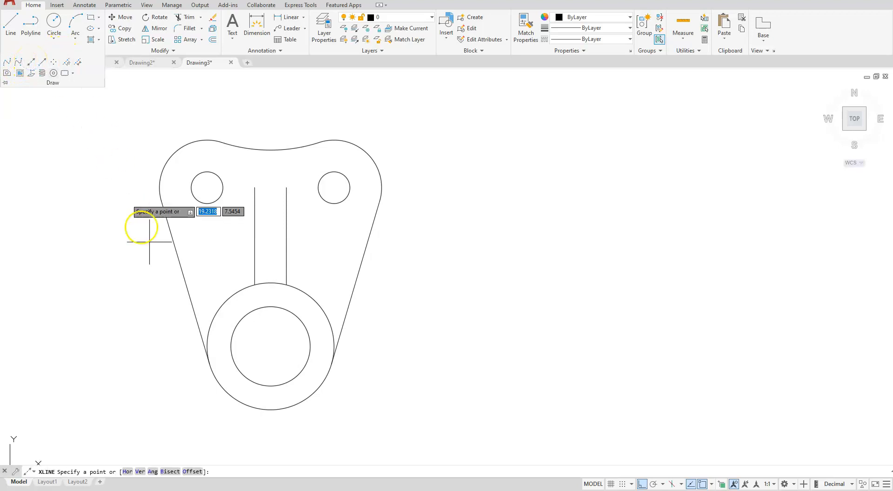
{"action": "left_click", "coordinate": [125, 473]}
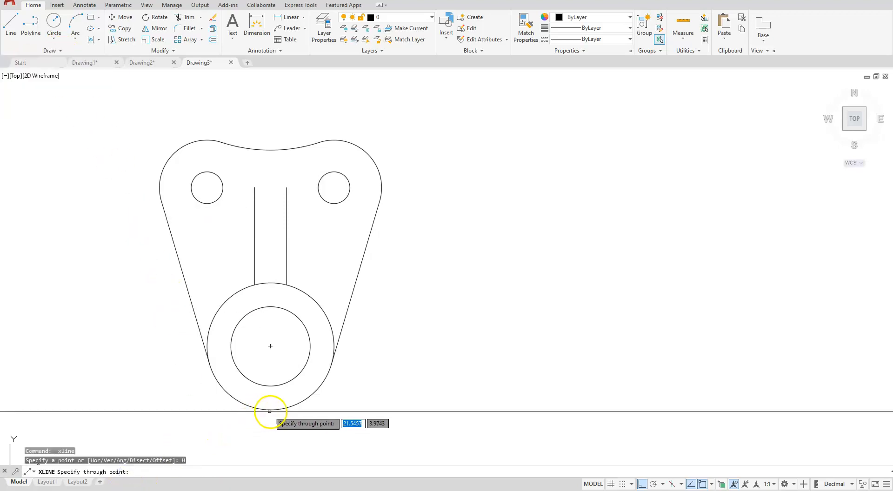
{"action": "left_click", "coordinate": [271, 409]}
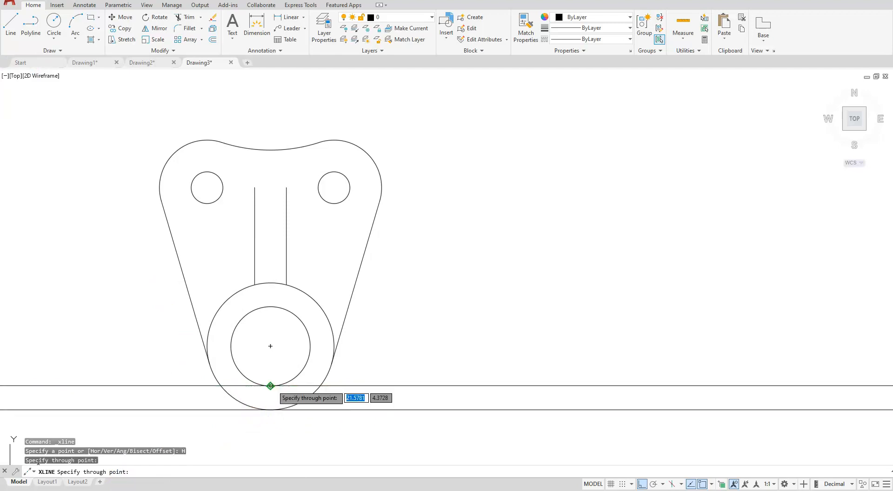
{"action": "left_click", "coordinate": [272, 386]}
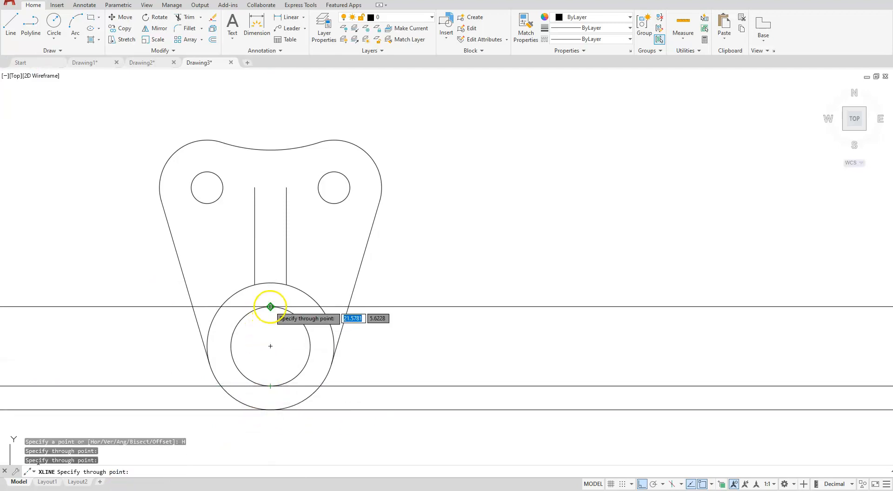
{"action": "left_click", "coordinate": [270, 307]}
{"action": "left_click", "coordinate": [271, 282]}
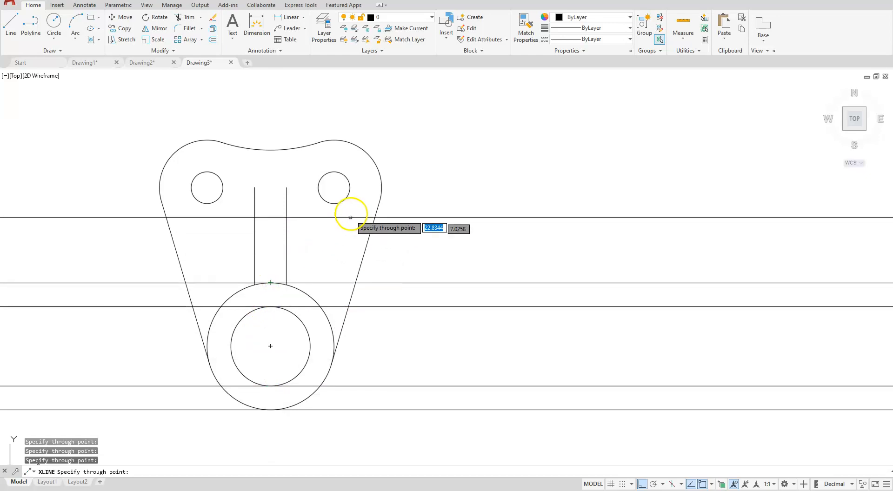
- Add horizontal construction lines through the upper-right hole's bottom and top, the concave arc's lowest point and the upper-right outer arc's top
{"action": "left_click", "coordinate": [334, 204]}
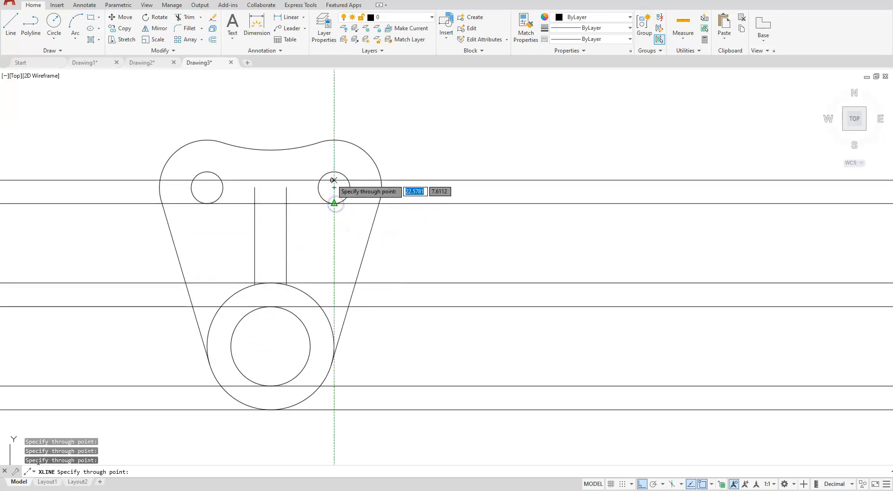
{"action": "left_click", "coordinate": [334, 172]}
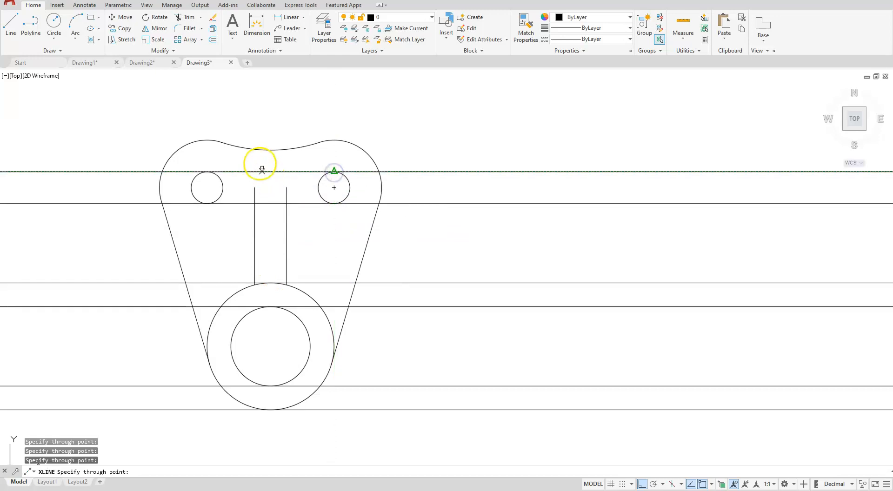
{"action": "left_click", "coordinate": [270, 150]}
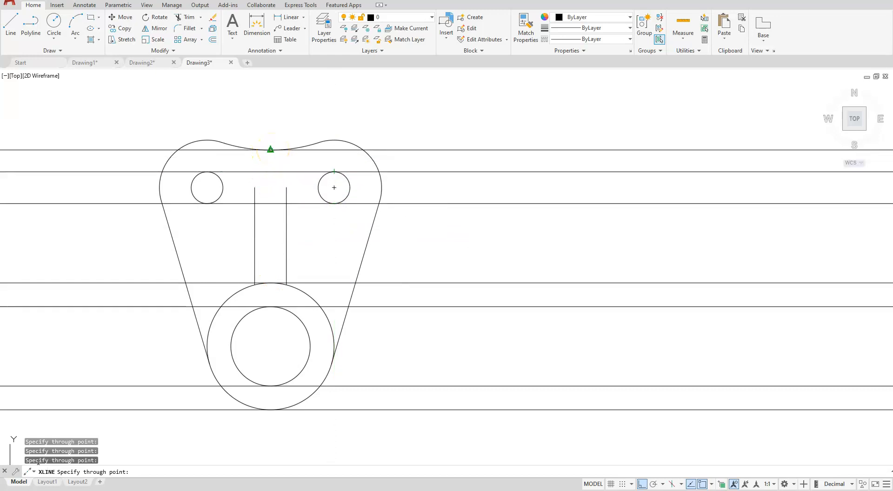
{"action": "left_click", "coordinate": [334, 139]}
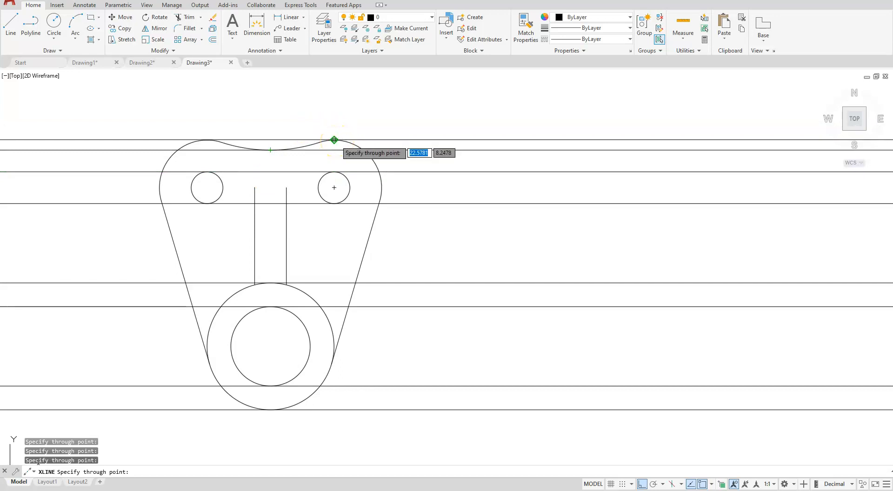
{"action": "key", "text": "Escape"}
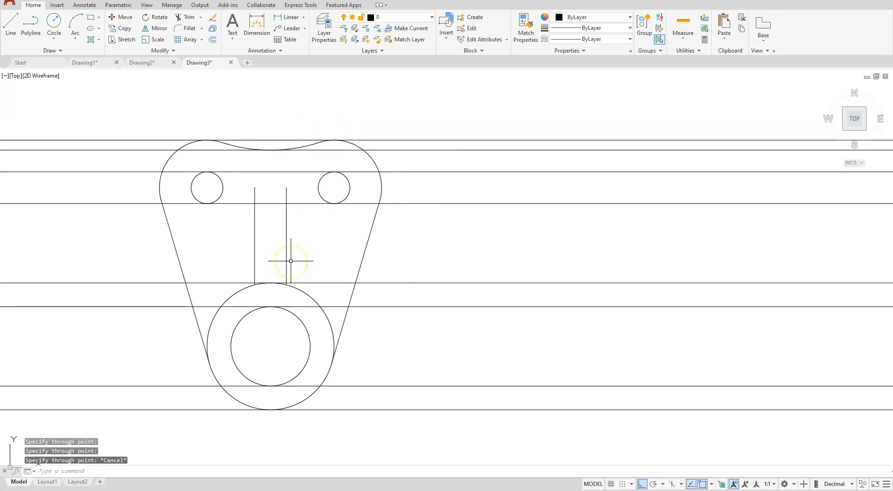
- Draw a vertical line well to the right of the front view, crossing all the horizontal construction lines
{"action": "mouse_move", "coordinate": [623, 395]}
{"action": "middle_mouse_down"}
{"action": "mouse_move", "coordinate": [535, 406]}
{"action": "mouse_move", "coordinate": [463, 393]}
{"action": "middle_mouse_up"}
{"action": "left_click", "coordinate": [11, 23]}
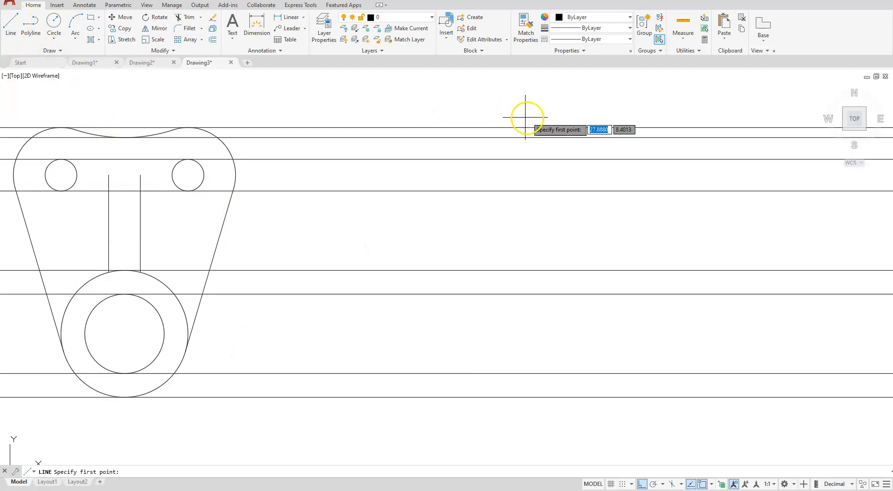
{"action": "left_click", "coordinate": [558, 110]}
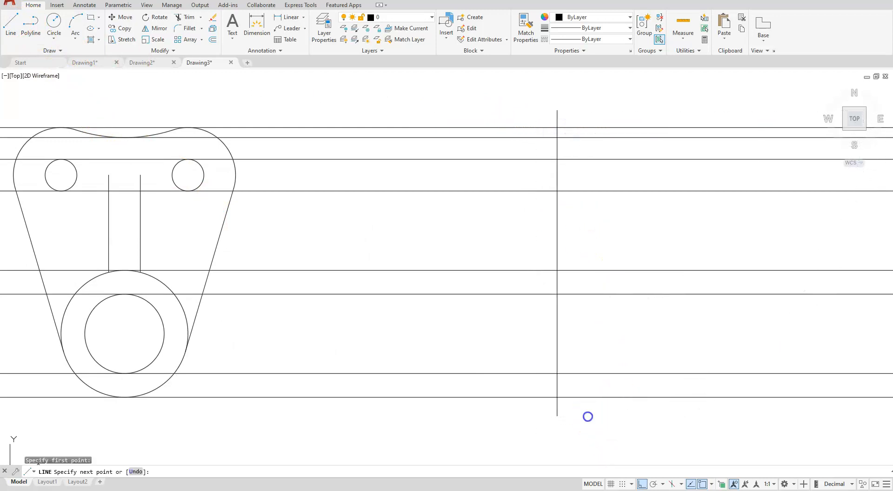
{"action": "left_click", "coordinate": [570, 416]}
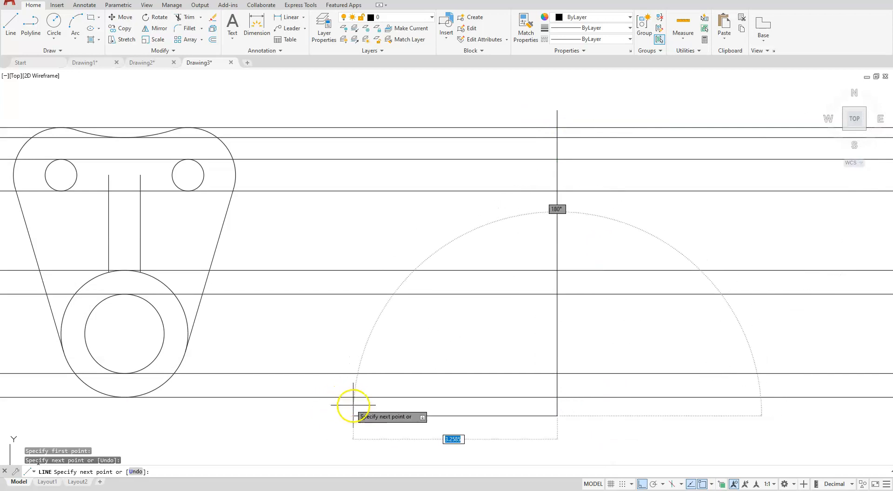
{"action": "key", "text": "Escape"}
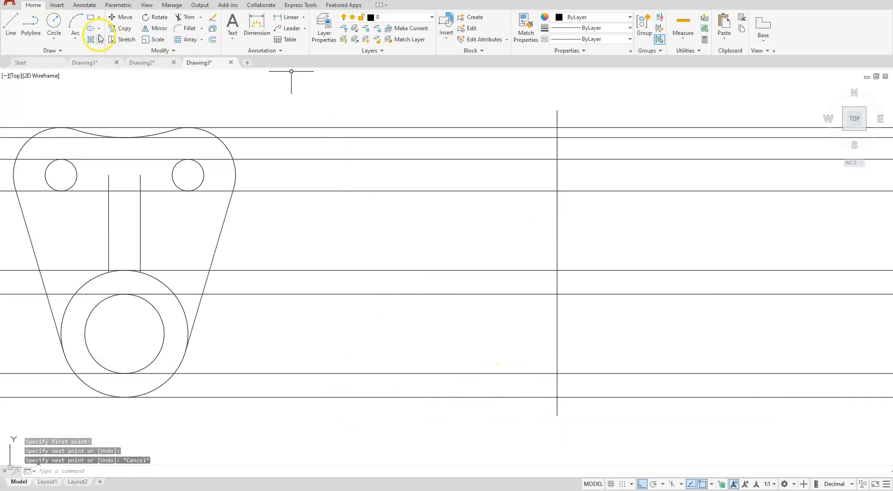
- Copy the vertical line to the left at distances of .75, 2 and 2.5
{"action": "left_click", "coordinate": [121, 28]}
{"action": "left_click", "coordinate": [557, 112]}
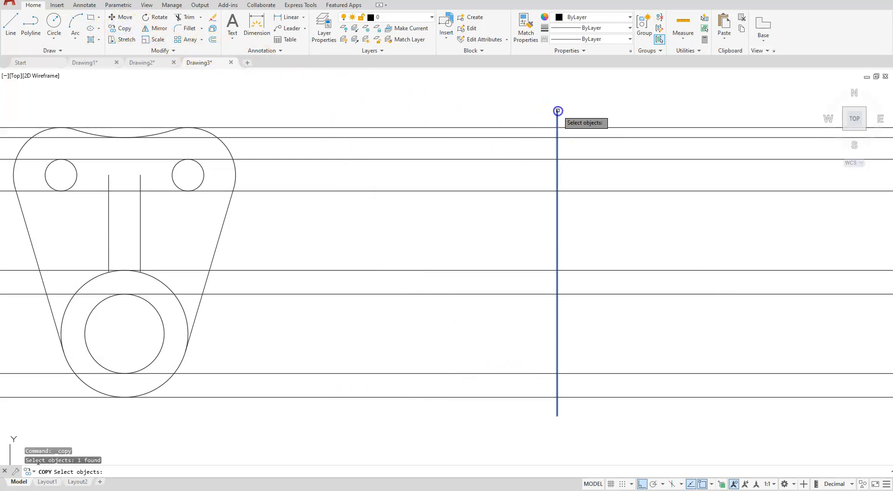
{"action": "key", "text": "Return"}
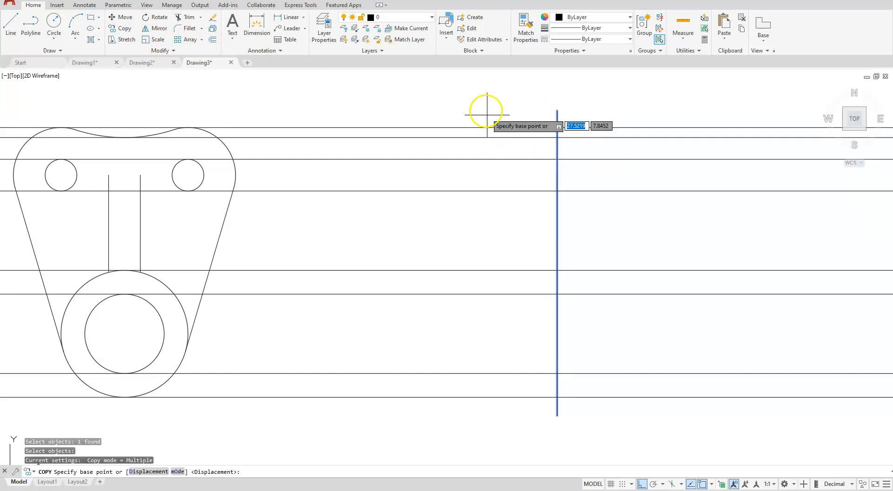
{"action": "left_click", "coordinate": [485, 103]}
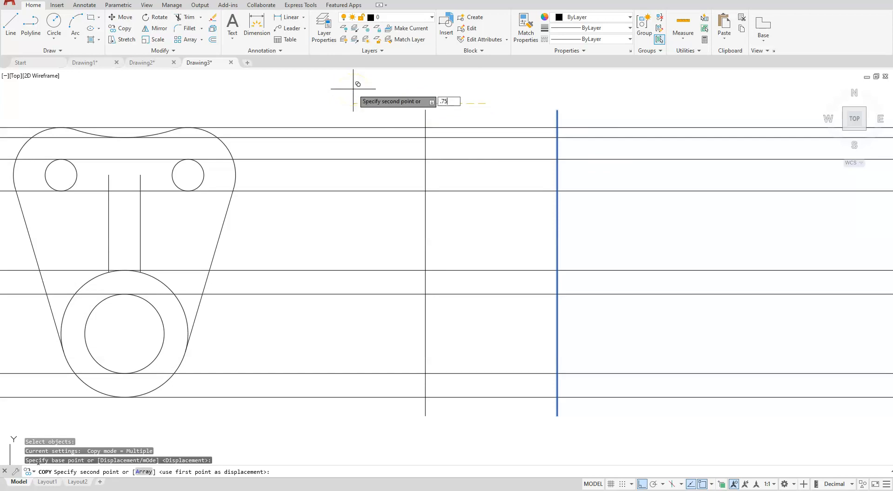
{"action": "key", "text": "Return"}
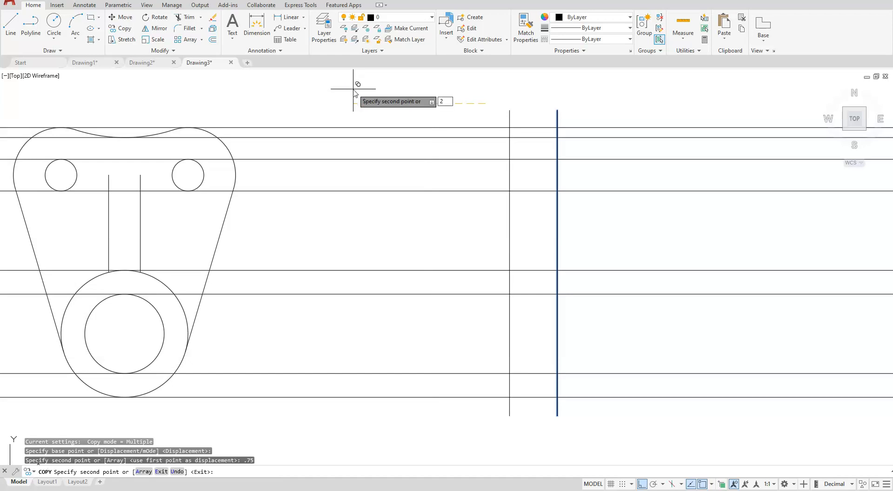
{"action": "key", "text": "Return"}
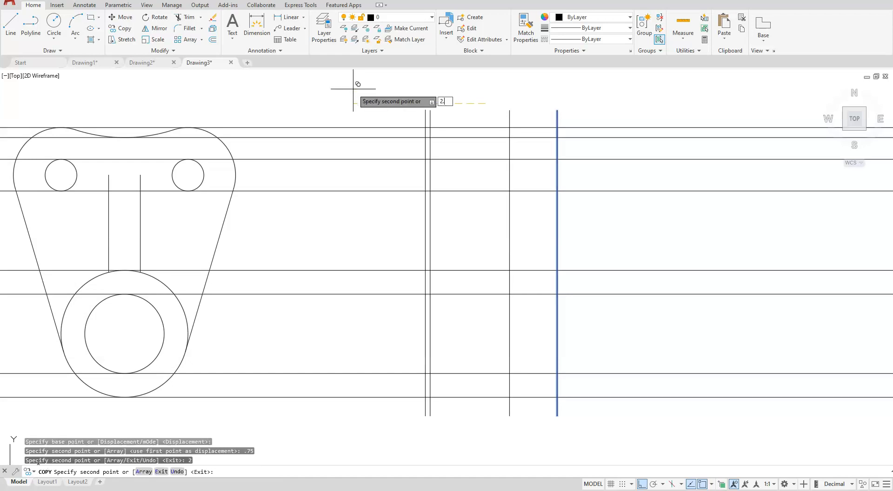
{"action": "key", "text": "Return"}
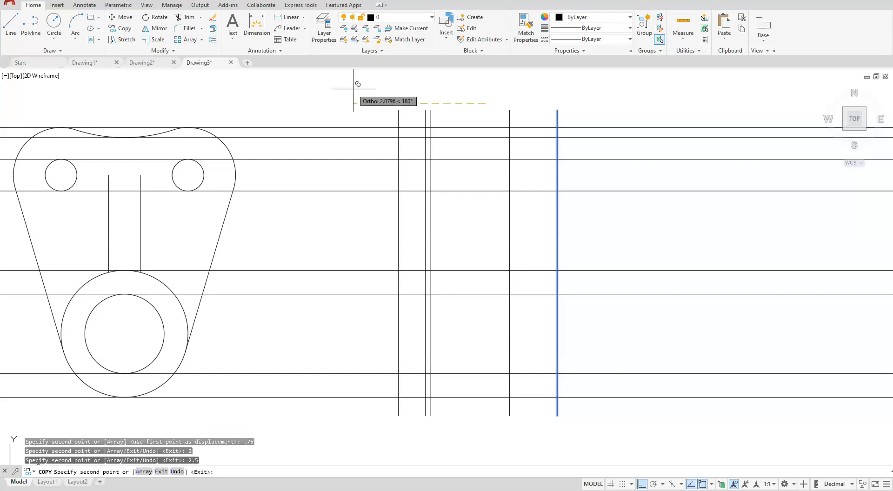
{"action": "key", "text": "Escape"}
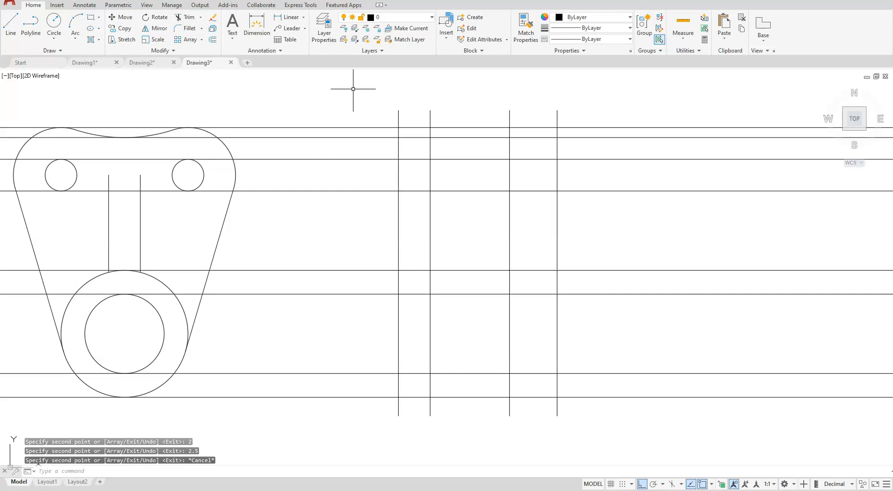
- Use EXTRIM to cut off the horizontal construction lines outside the leftmost and rightmost of the copied vertical lines
{"action": "type", "text": "EXTRIM"}
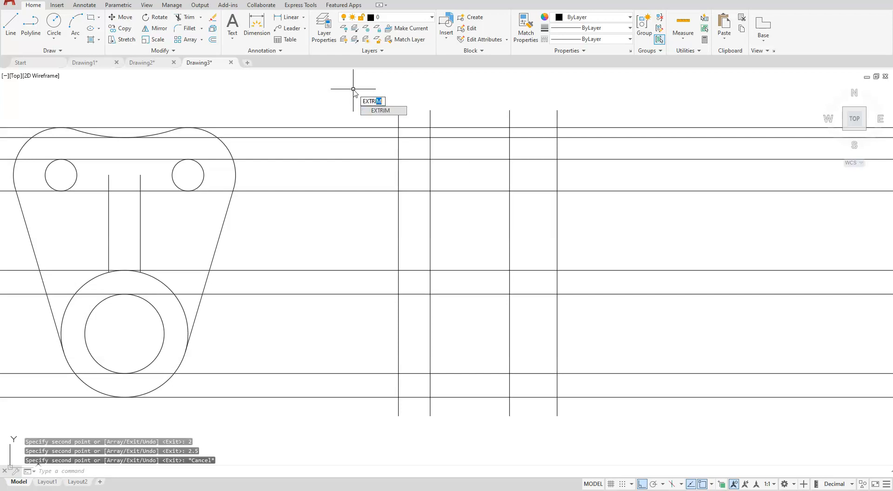
{"action": "key", "text": "Return"}
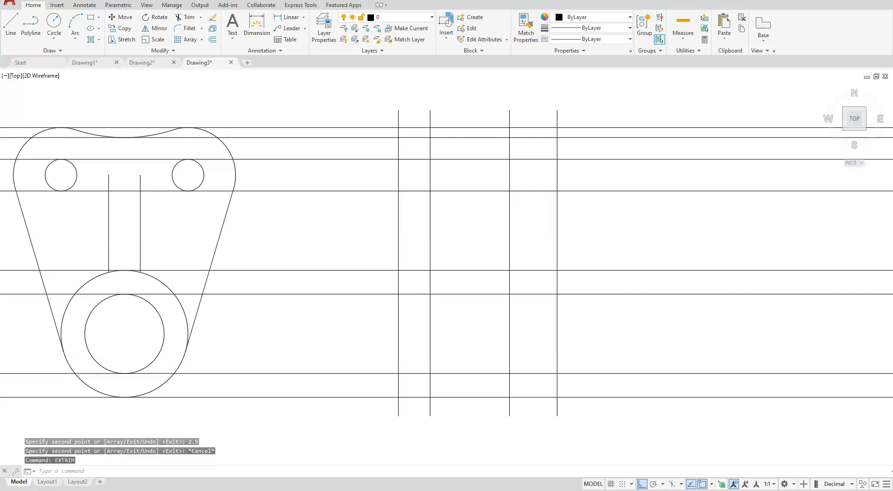
{"action": "left_click", "coordinate": [399, 239]}
{"action": "left_click", "coordinate": [328, 236]}
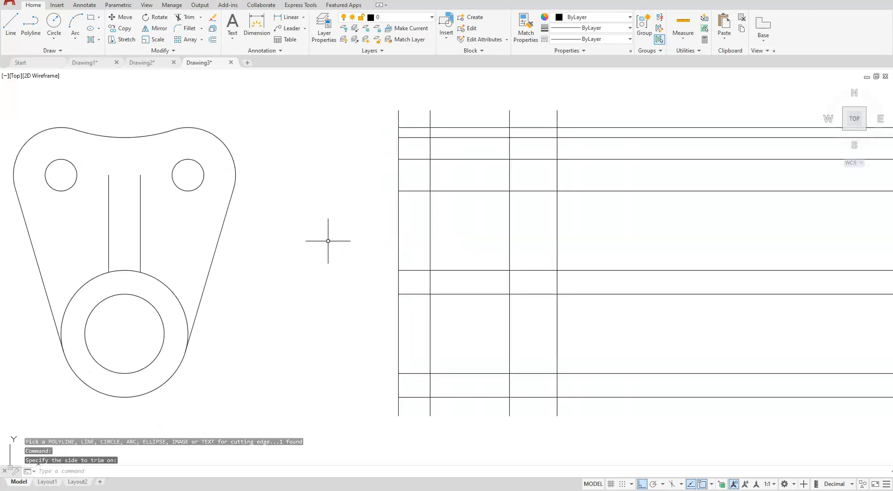
{"action": "key", "text": "Return"}
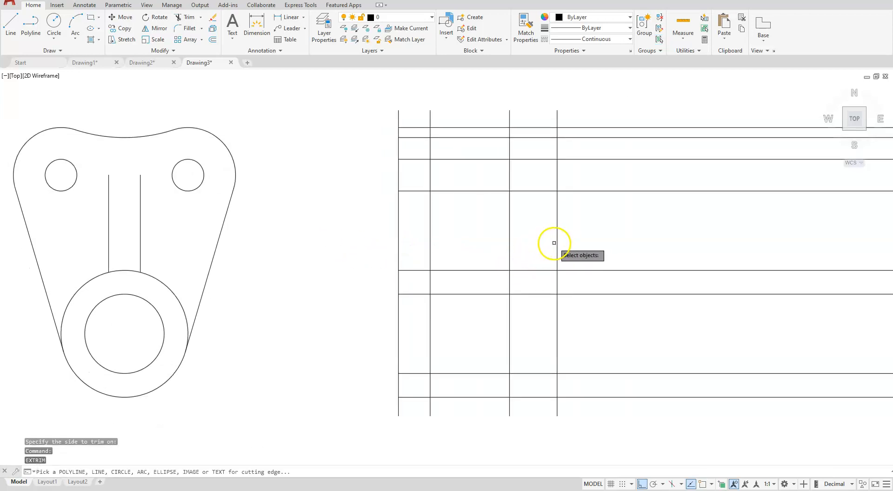
{"action": "left_click", "coordinate": [556, 242]}
{"action": "left_click", "coordinate": [619, 232]}
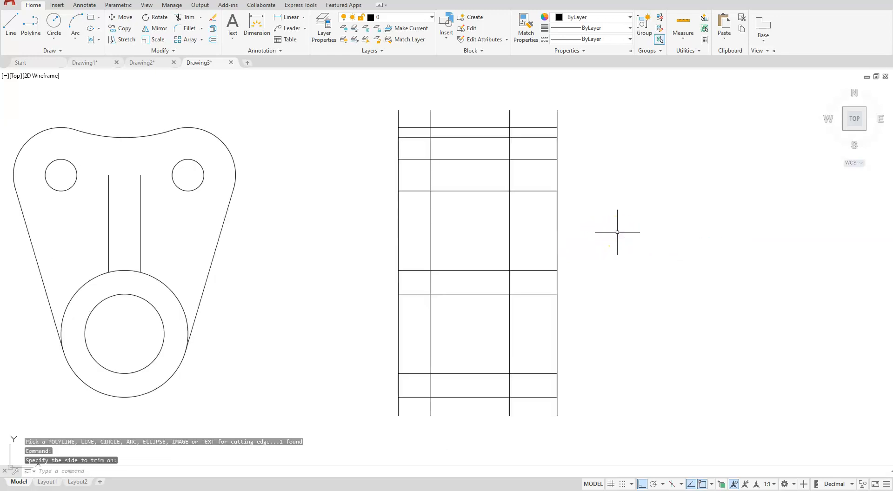
- Use EXTRIM to cut off the vertical lines above the highest and below the lowest horizontal line of the side view
{"action": "key", "text": "Return"}
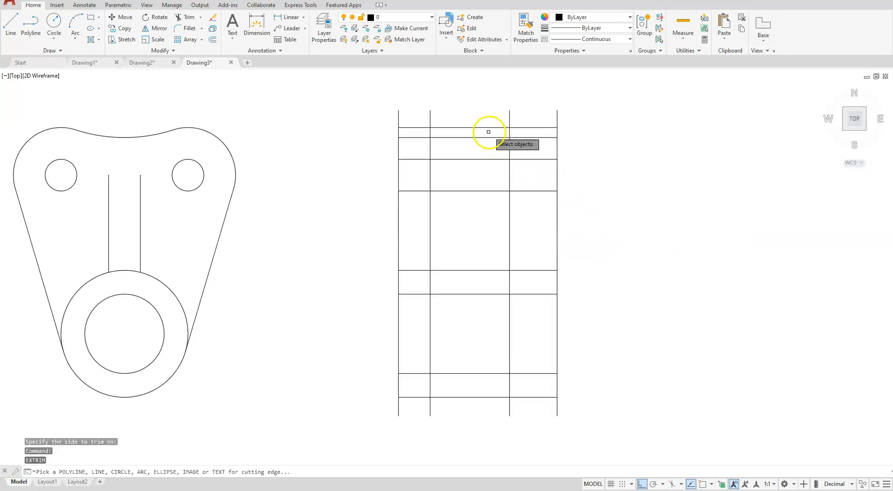
{"action": "left_click", "coordinate": [486, 128]}
{"action": "scroll", "coordinate": [482, 99], "scroll_direction": "up", "scroll_amount": 6}
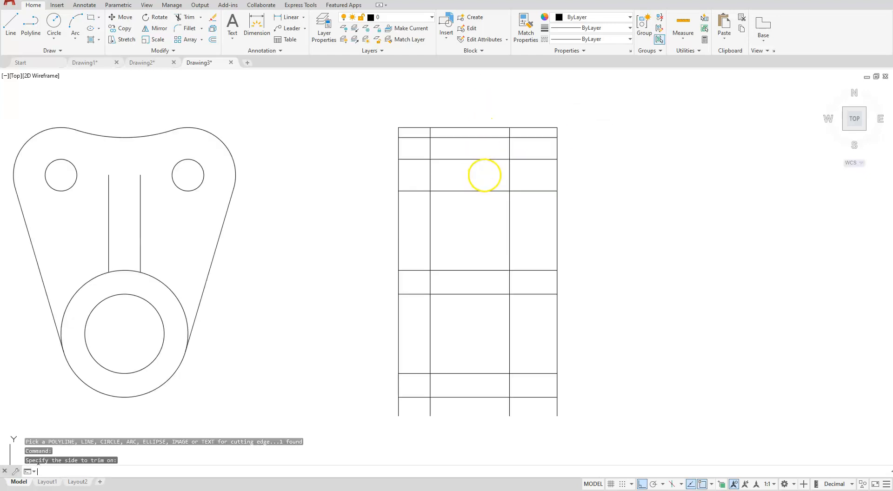
{"action": "key", "text": "Return"}
{"action": "left_click", "coordinate": [489, 397]}
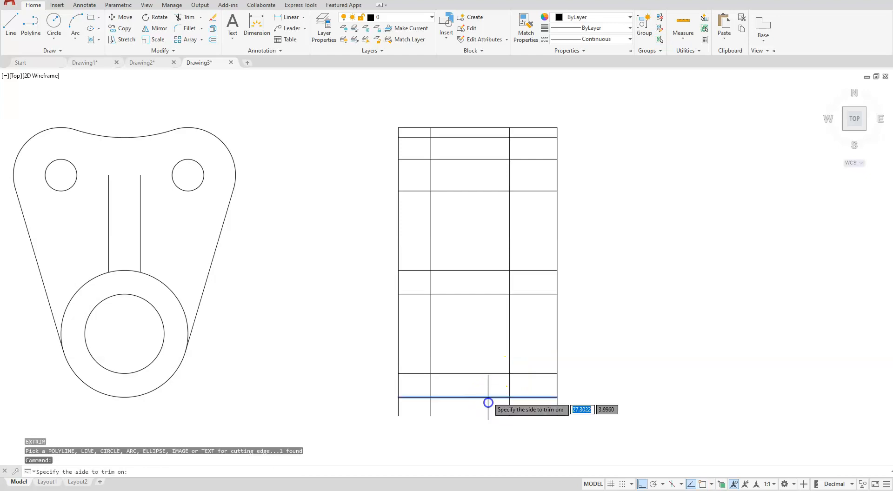
{"action": "left_click", "coordinate": [485, 420]}
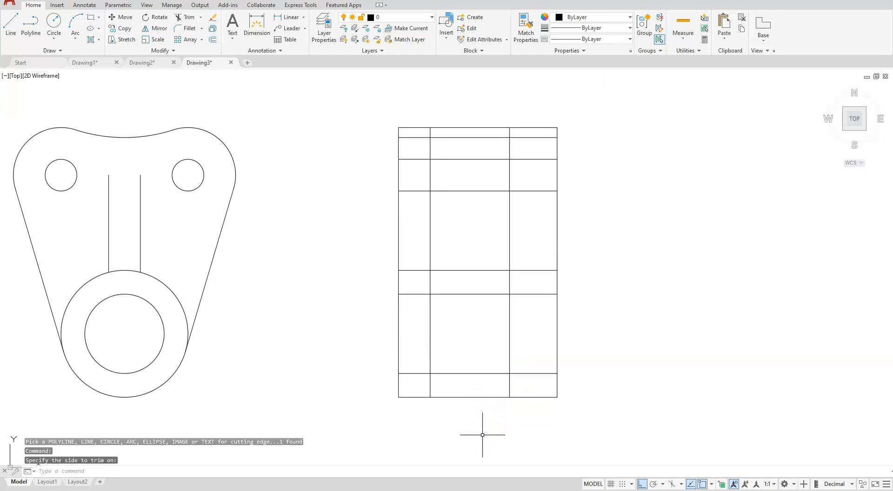
{"action": "key", "text": "Escape"}
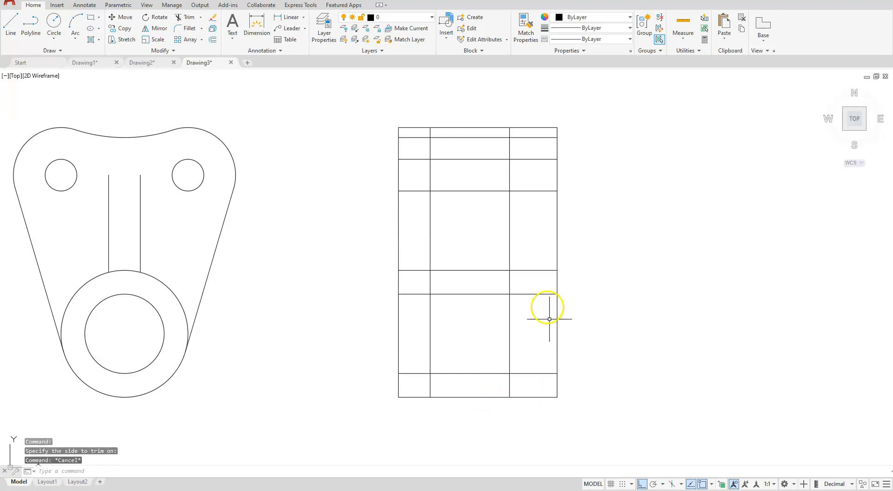
- Trim the four highest horizontal lines out of the side view's leftmost column, plus the topmost one in the middle column
{"action": "scroll", "coordinate": [549, 320], "scroll_direction": "down", "scroll_amount": 2}
{"action": "middle_click_drag", "start_coordinate": [548, 359], "coordinate": [593, 425]}
{"action": "middle_click_drag", "start_coordinate": [550, 390], "coordinate": [520, 373]}
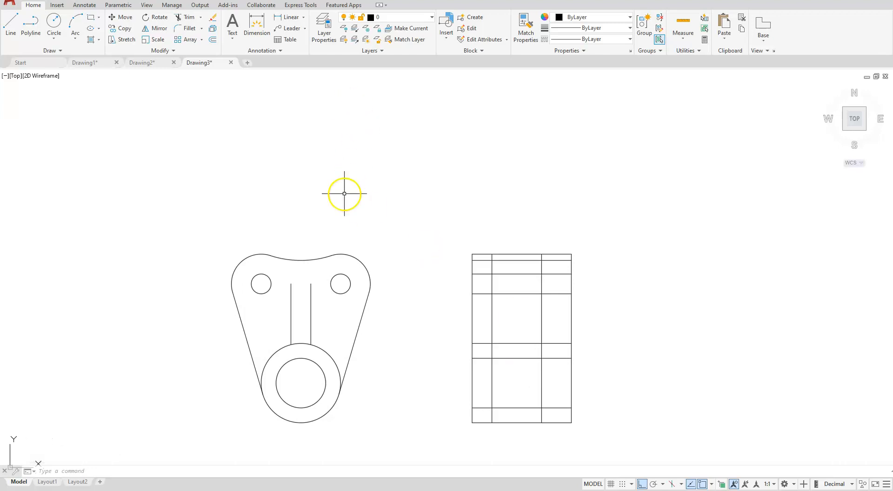
{"action": "left_click", "coordinate": [187, 19]}
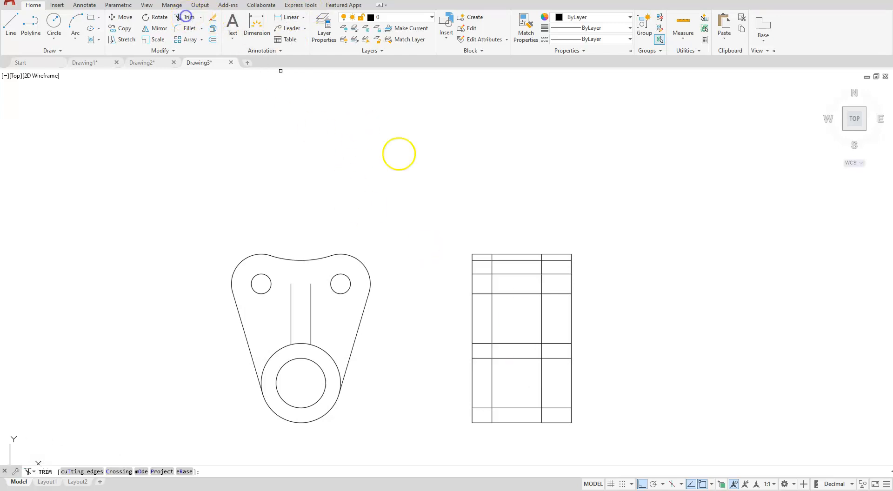
{"action": "scroll", "coordinate": [535, 346], "scroll_direction": "up", "scroll_amount": 2}
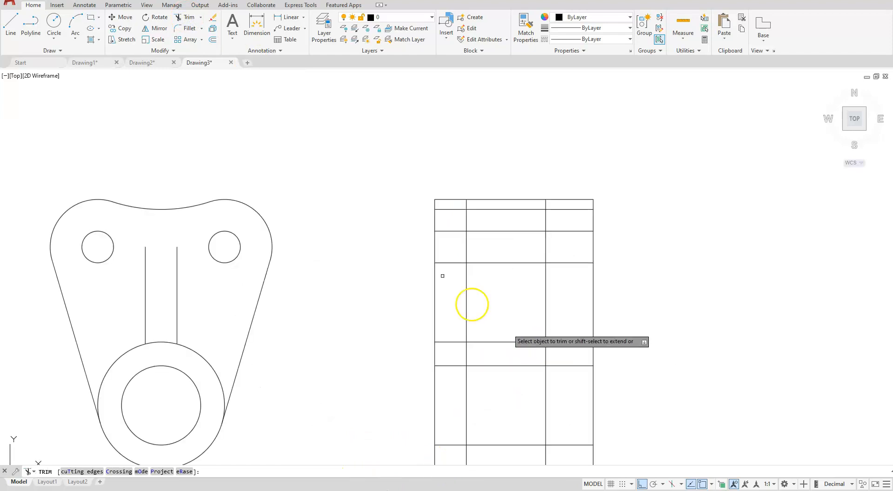
{"action": "left_click", "coordinate": [451, 199]}
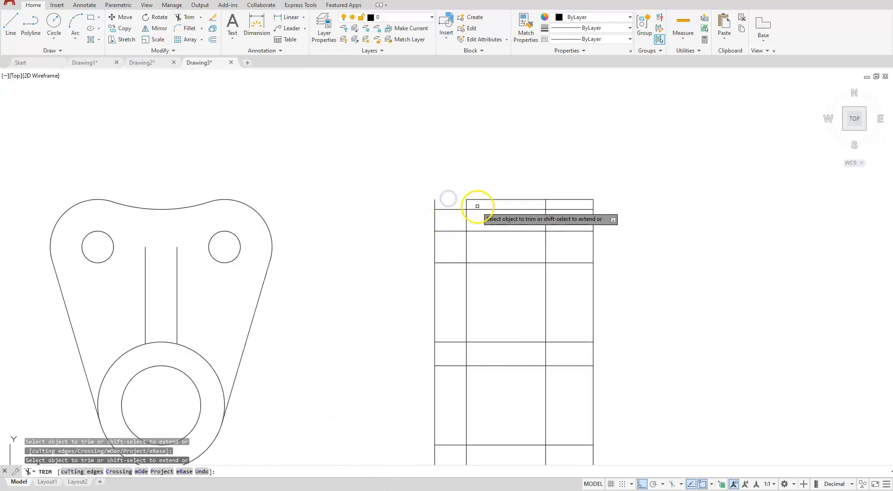
{"action": "left_click_drag", "start_coordinate": [491, 201], "coordinate": [483, 191]}
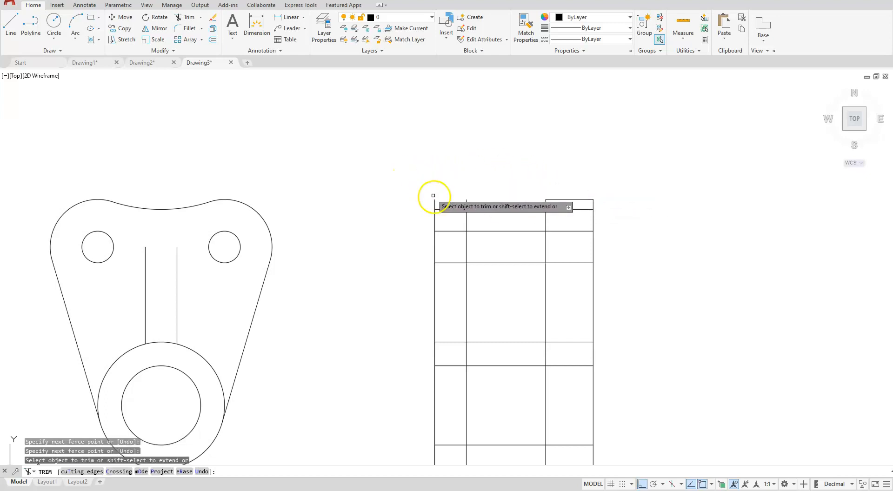
{"action": "left_click", "coordinate": [446, 209]}
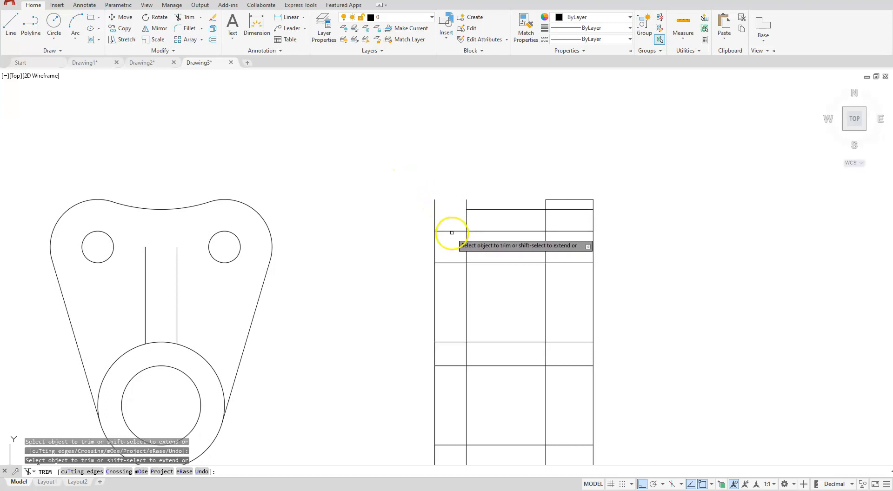
{"action": "left_click", "coordinate": [450, 233]}
{"action": "left_click", "coordinate": [450, 262]}
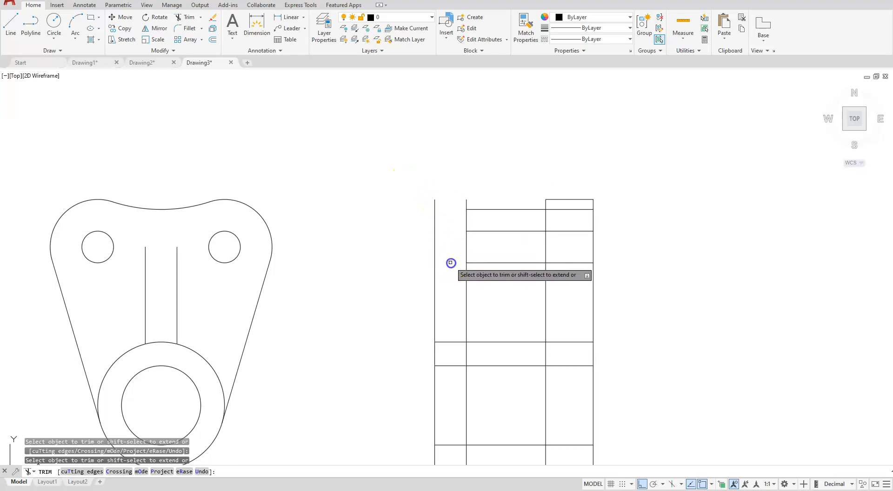
- Trim the remaining upper horizontal segments from the side view's middle column and the leftmost vertical line above the hub
{"action": "left_click", "coordinate": [479, 262]}
{"action": "left_click", "coordinate": [485, 231]}
{"action": "left_click", "coordinate": [479, 219]}
{"action": "key", "text": "Return"}
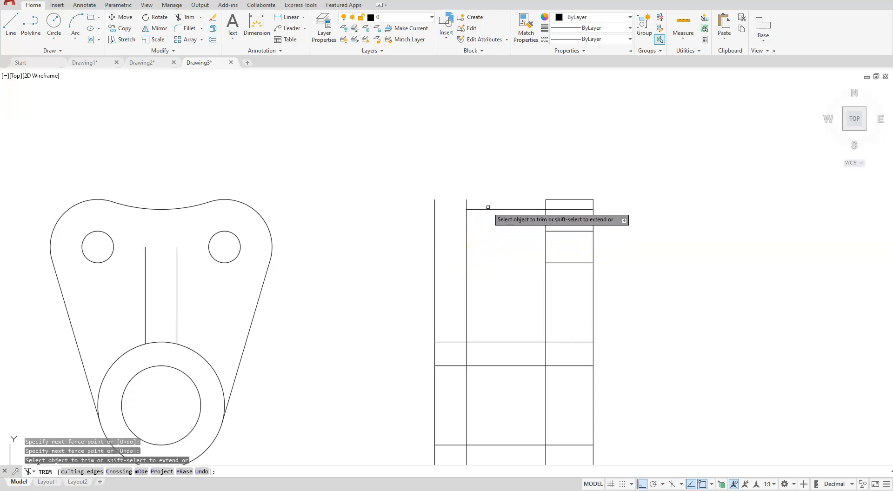
{"action": "left_click", "coordinate": [489, 208]}
{"action": "middle_click_drag", "start_coordinate": [564, 339], "coordinate": [562, 284]}
{"action": "key", "text": "Return"}
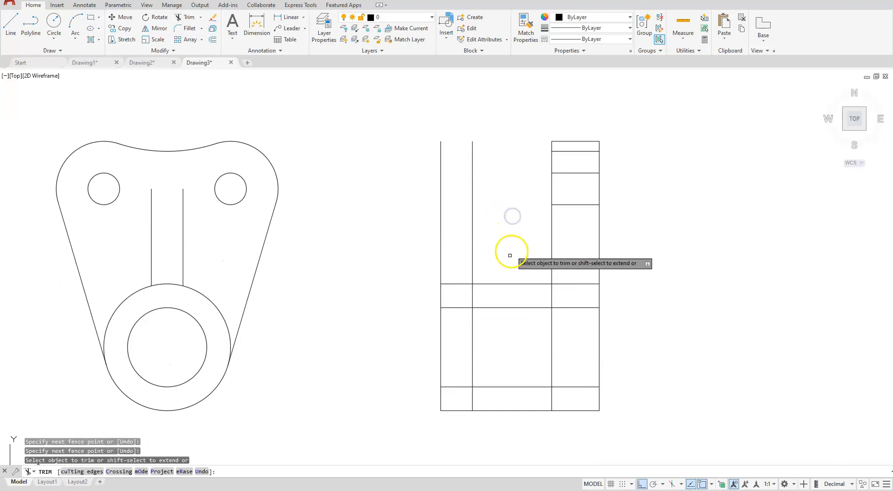
{"action": "left_click", "coordinate": [441, 186]}
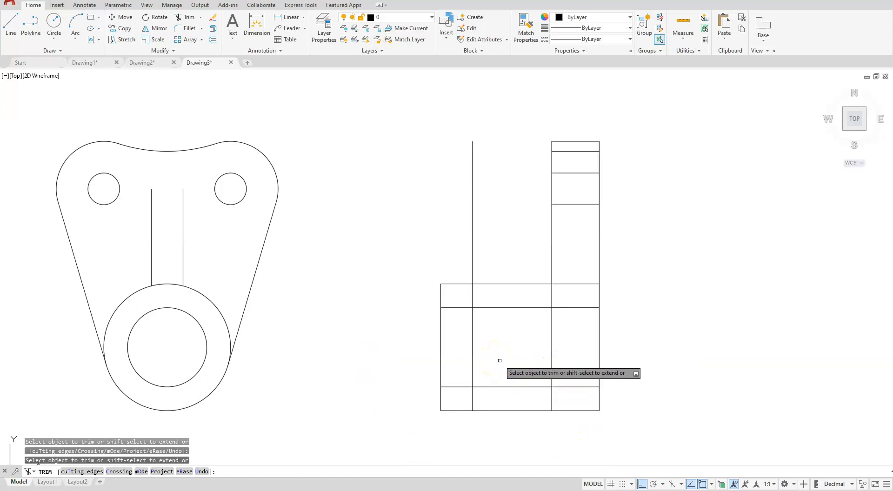
{"action": "key", "text": "Escape"}
{"action": "key", "text": "Escape"}
{"action": "key", "text": "Escape"}
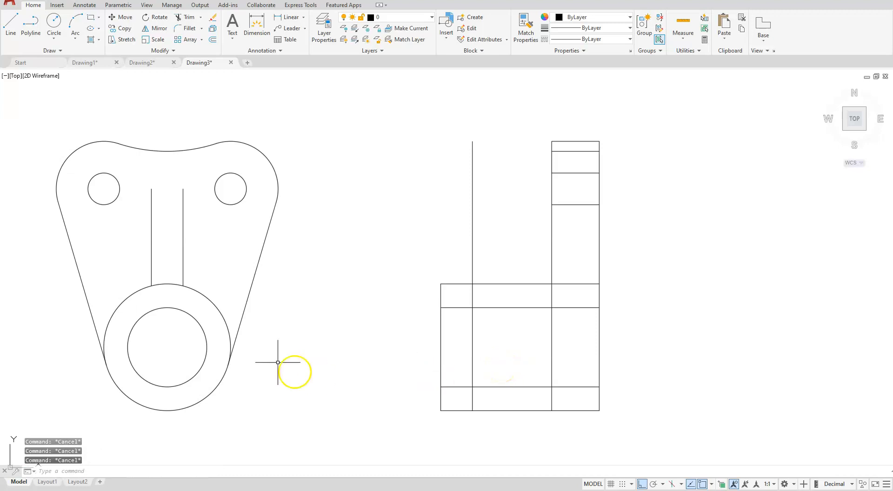
- Place a horizontal construction line through the point where the right rib line meets the outer circle in the front view
{"action": "left_click", "coordinate": [50, 51]}
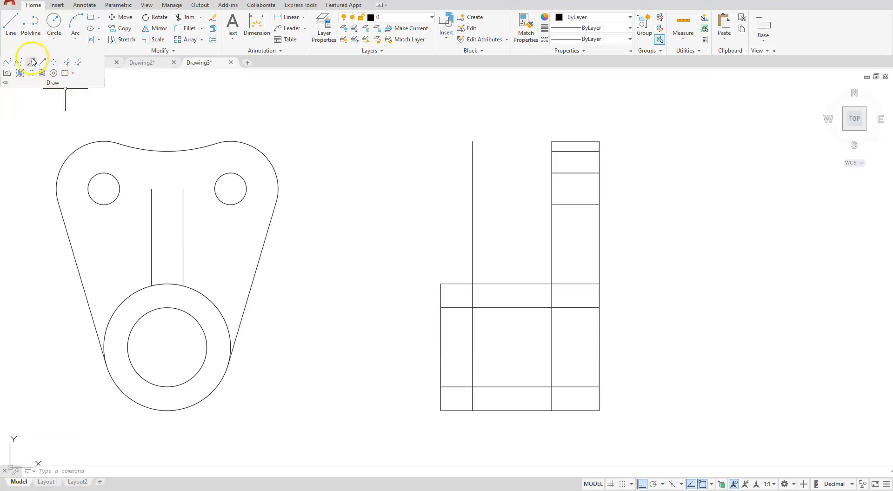
{"action": "left_click", "coordinate": [31, 59]}
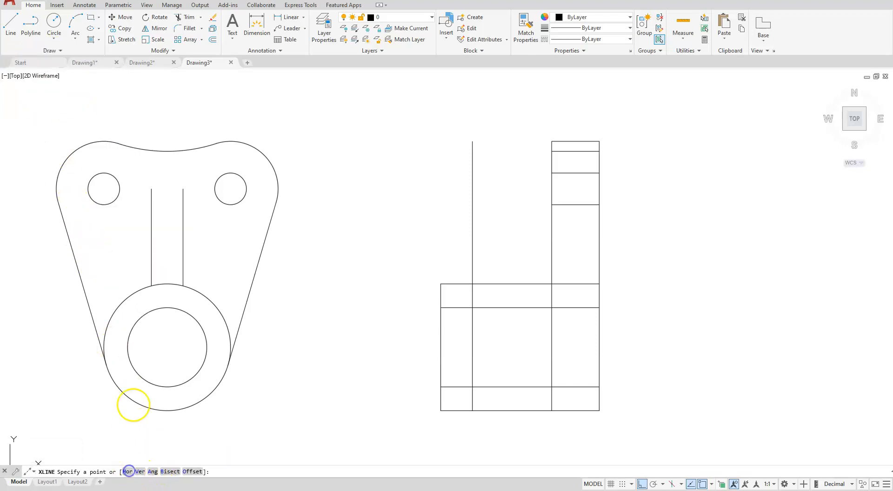
{"action": "left_click", "coordinate": [129, 472]}
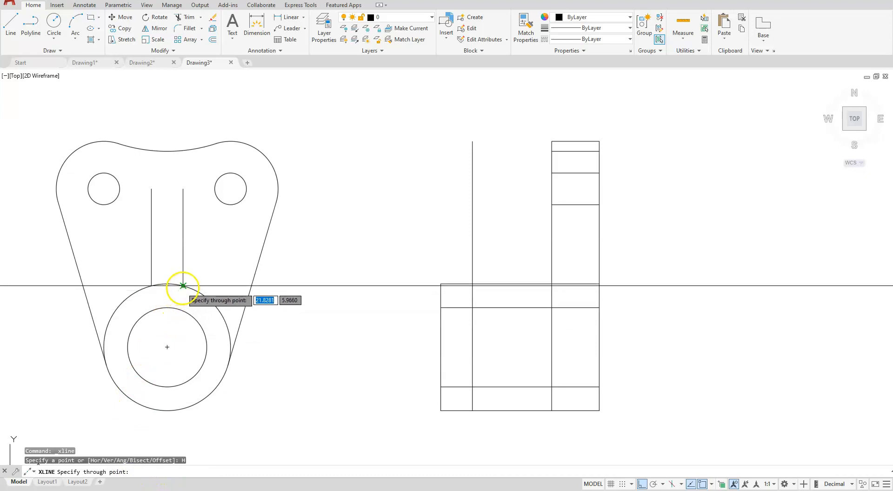
{"action": "left_click", "coordinate": [183, 286]}
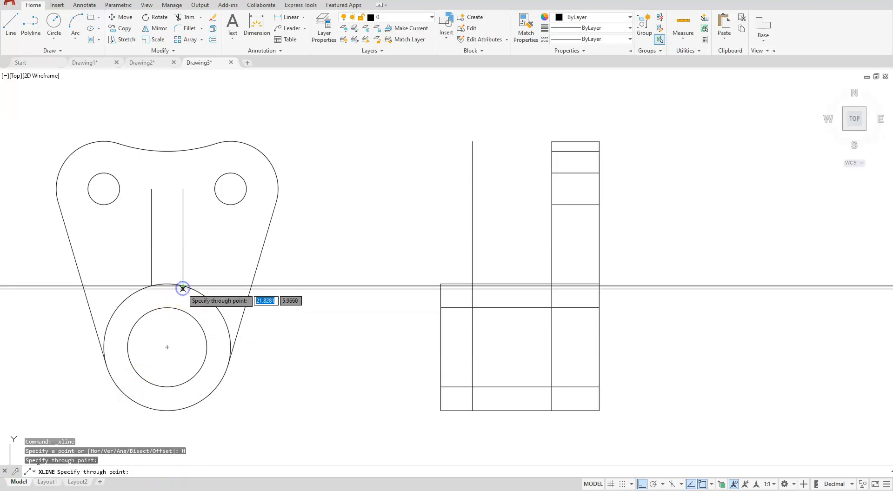
{"action": "key", "text": "Escape"}
{"action": "key", "text": "Escape"}
{"action": "key", "text": "Escape"}
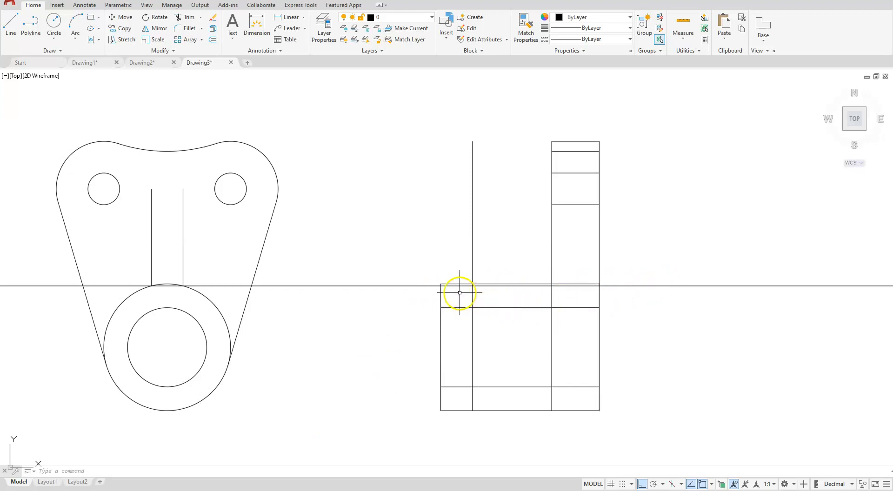
- Offset the hub's top edge in the side view upward by 1
{"action": "scroll", "coordinate": [460, 291], "scroll_direction": "up", "scroll_amount": 4}
{"action": "scroll", "coordinate": [460, 292], "scroll_direction": "down", "scroll_amount": 2}
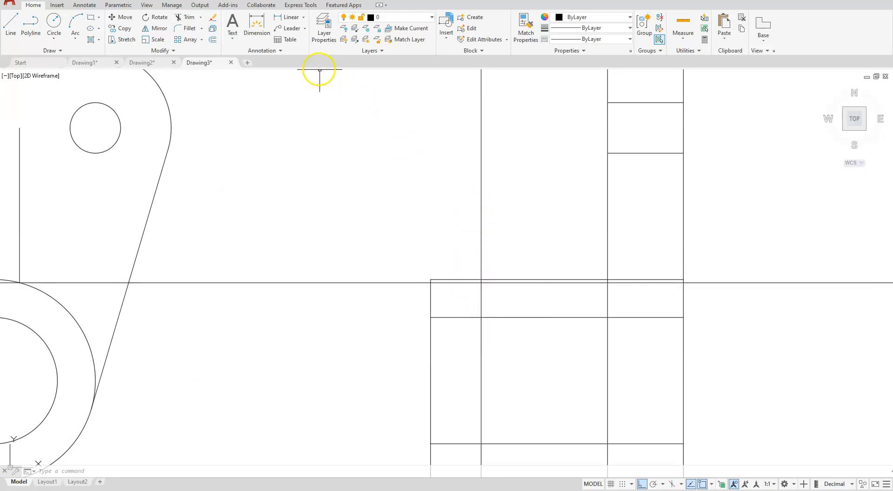
{"action": "left_click", "coordinate": [212, 41]}
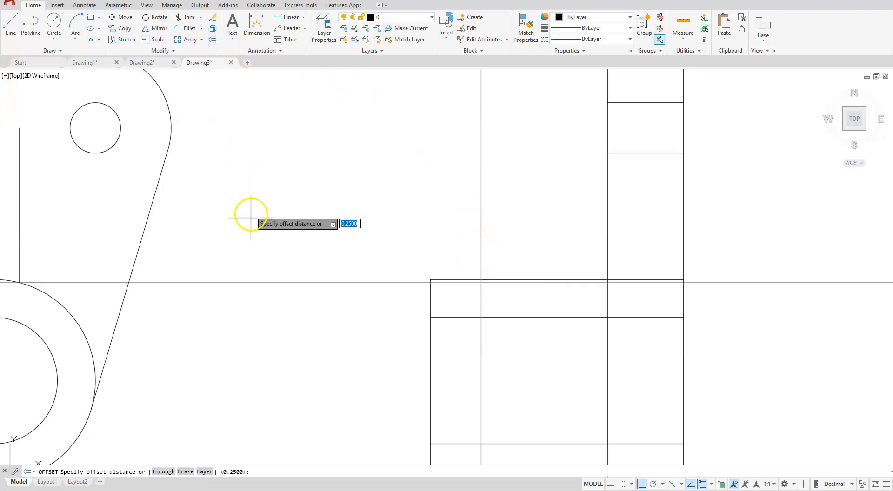
{"action": "type", "text": "1"}
{"action": "key", "text": "Return"}
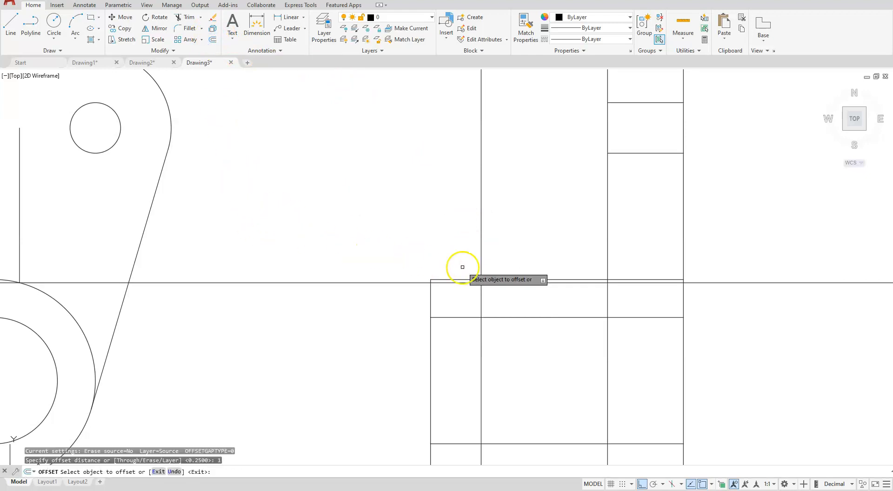
{"action": "left_click", "coordinate": [465, 279]}
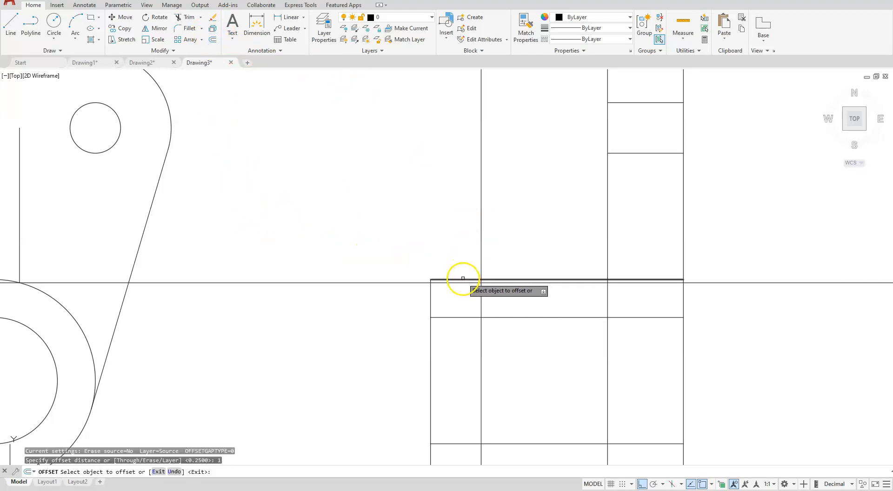
{"action": "left_click", "coordinate": [445, 208]}
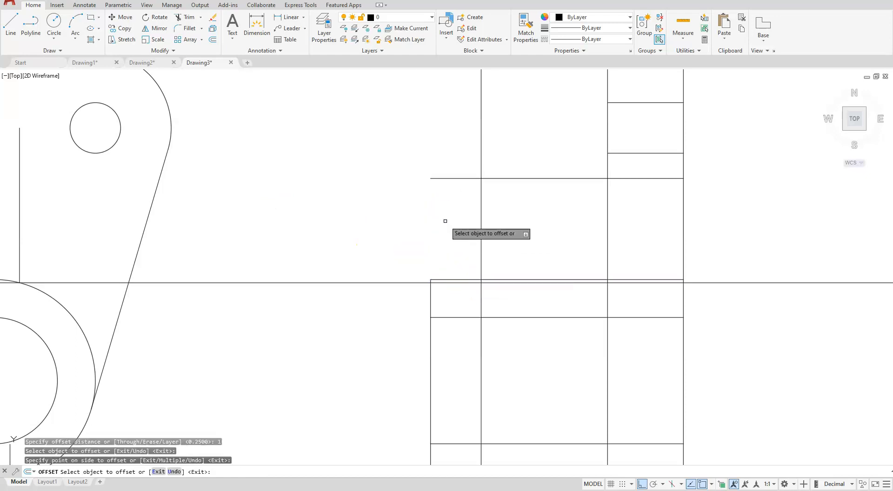
{"action": "key", "text": "Escape"}
{"action": "key", "text": "Escape"}
{"action": "key", "text": "Escape"}
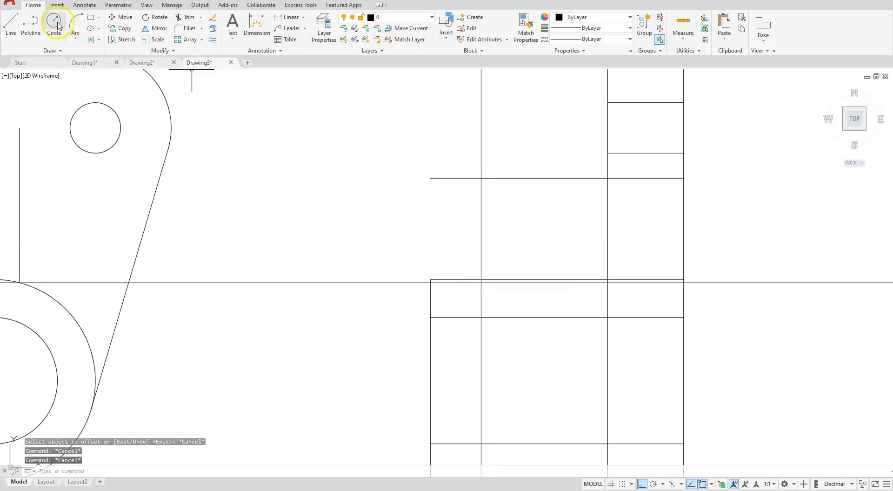
- Draw the rib's sloped line from the construction line's intersection with the second vertical to the offset line's intersection with the plate's left edge
{"action": "left_click", "coordinate": [10, 22]}
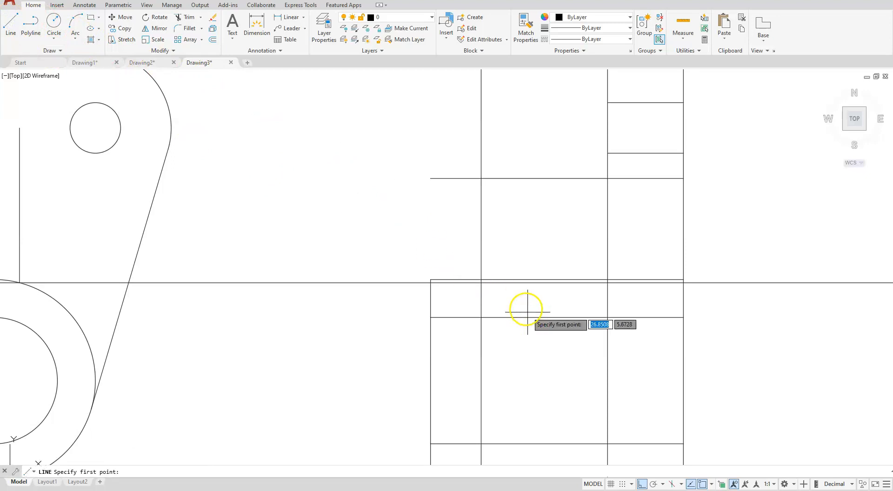
{"action": "left_click", "coordinate": [483, 284]}
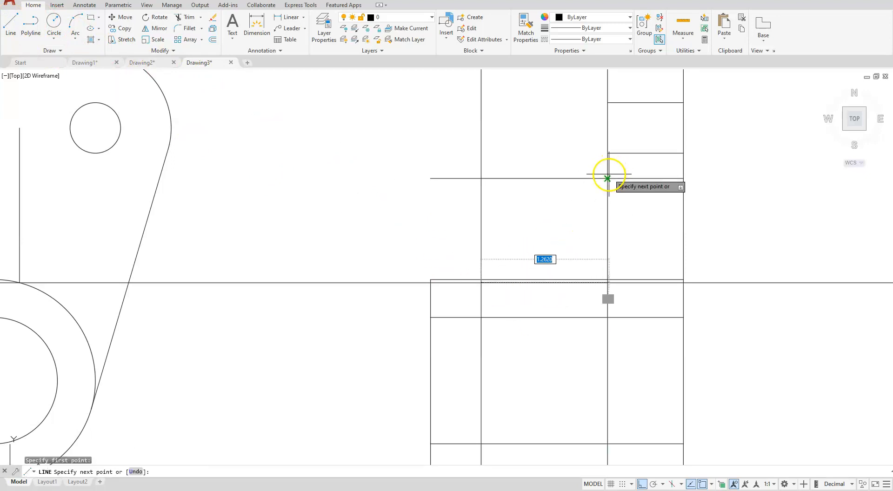
{"action": "left_click", "coordinate": [608, 179]}
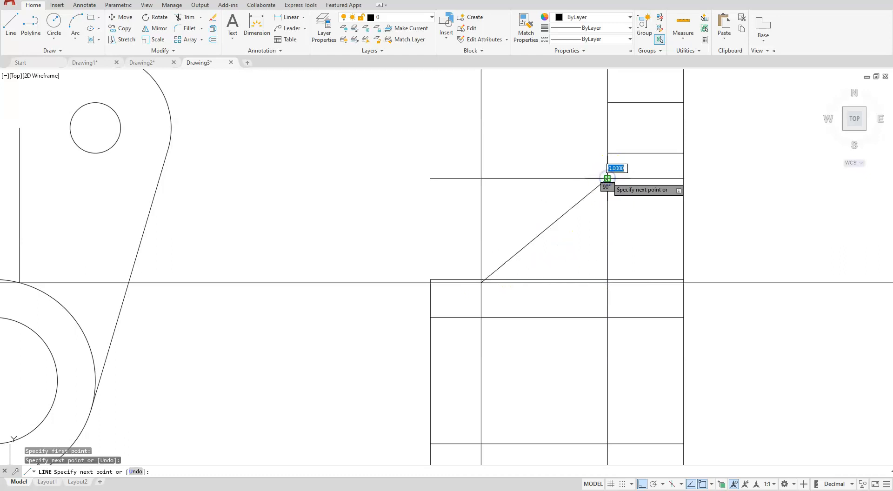
{"action": "key", "text": "Escape"}
{"action": "key", "text": "Escape"}
{"action": "key", "text": "Escape"}
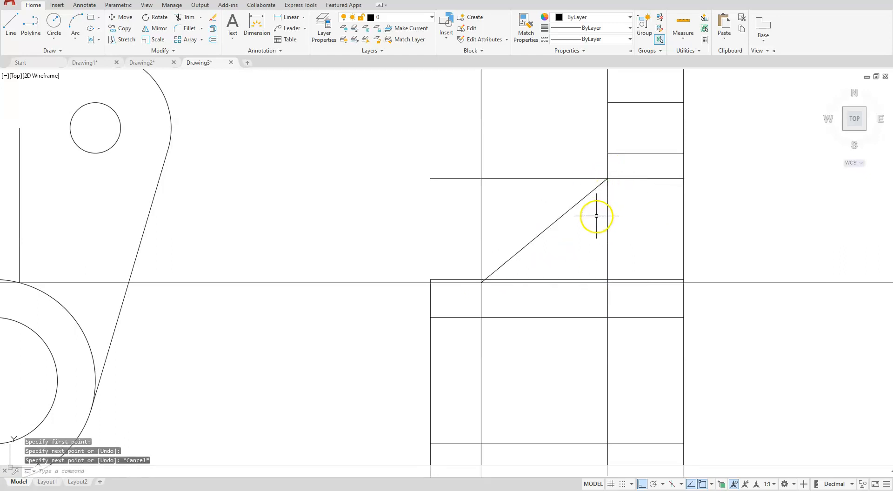
- Delete the offset horizontal line and the vertical helper line at the rib's lower end
{"action": "scroll", "coordinate": [529, 245], "scroll_direction": "down", "scroll_amount": 5}
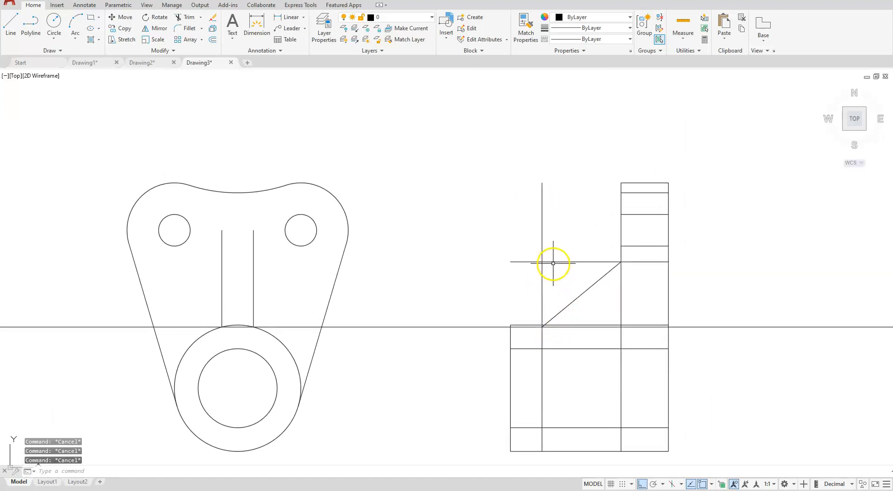
{"action": "left_click", "coordinate": [553, 263]}
{"action": "left_click", "coordinate": [541, 233]}
{"action": "key", "text": "Delete"}
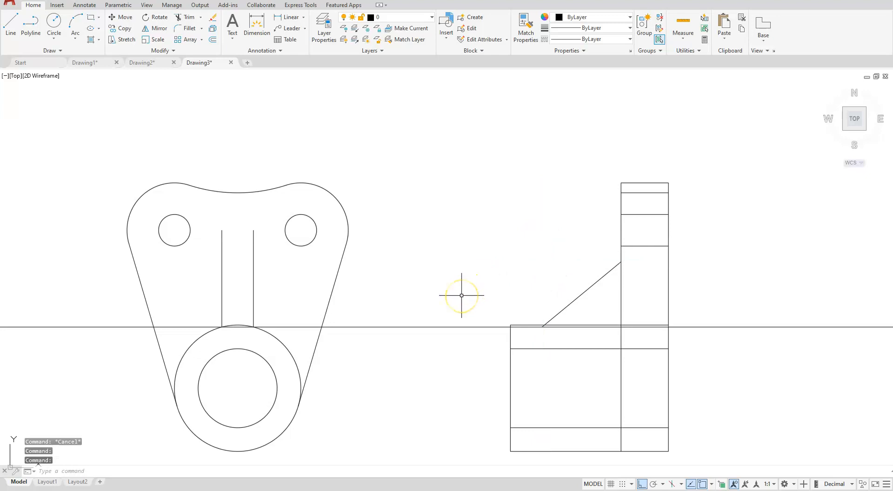
- Place a horizontal construction line through the right slanted edge's lower endpoint on the outer circle in the front view
{"action": "scroll", "coordinate": [535, 441], "scroll_direction": "up", "scroll_amount": 2}
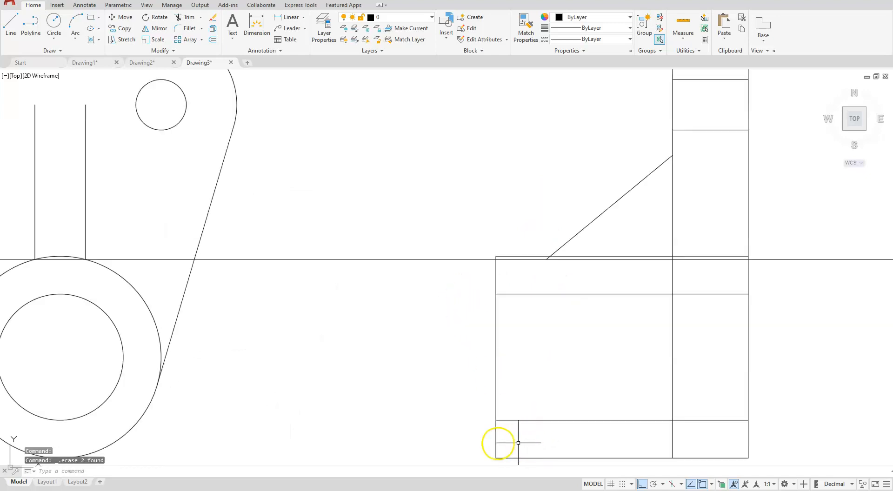
{"action": "scroll", "coordinate": [400, 441], "scroll_direction": "down", "scroll_amount": 2}
{"action": "middle_click_drag", "start_coordinate": [343, 443], "coordinate": [396, 377]}
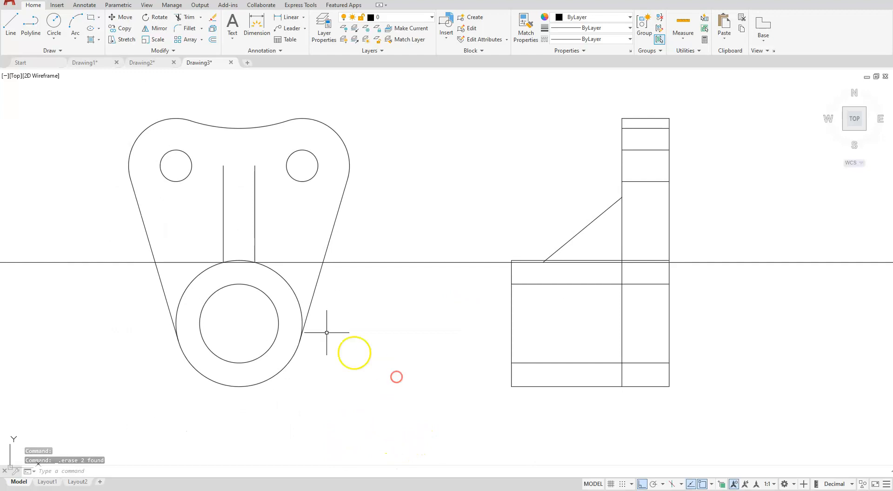
{"action": "left_click", "coordinate": [54, 51]}
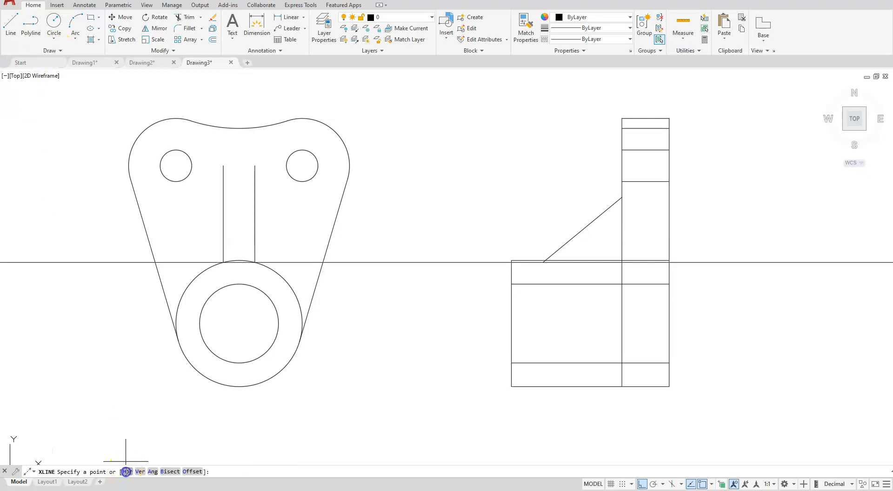
{"action": "left_click", "coordinate": [126, 472]}
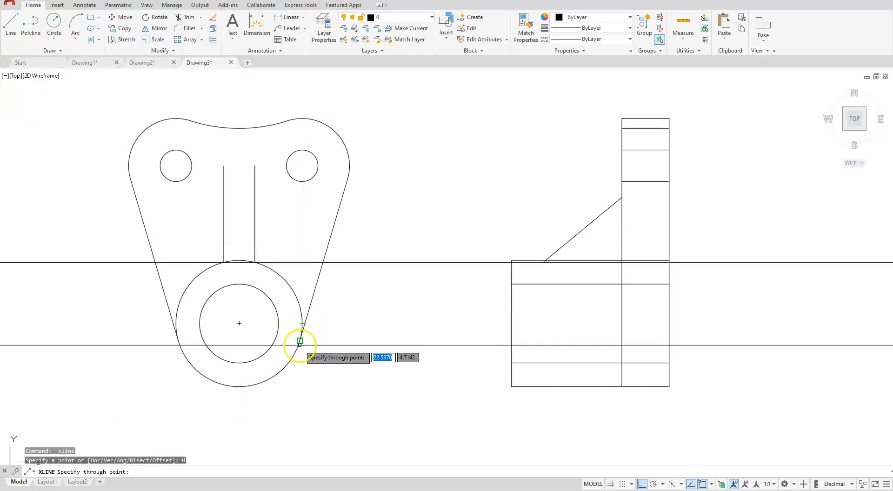
{"action": "left_click", "coordinate": [300, 341]}
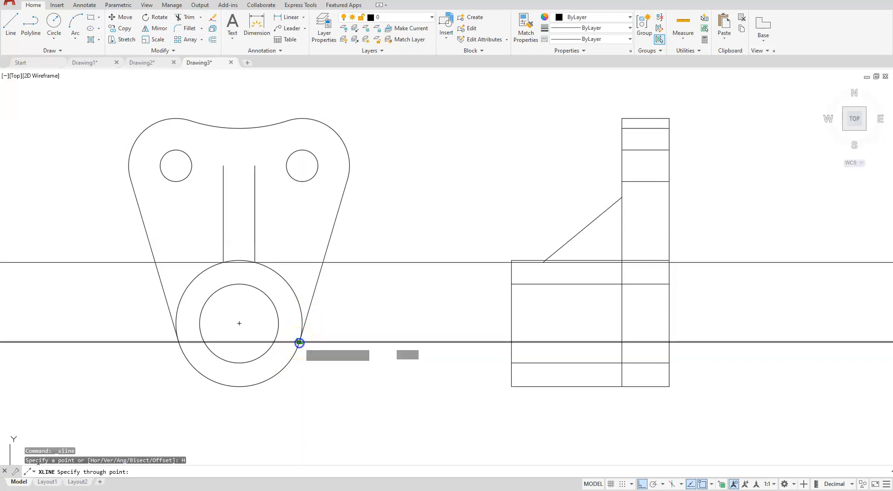
{"action": "key", "text": "Escape"}
{"action": "key", "text": "Escape"}
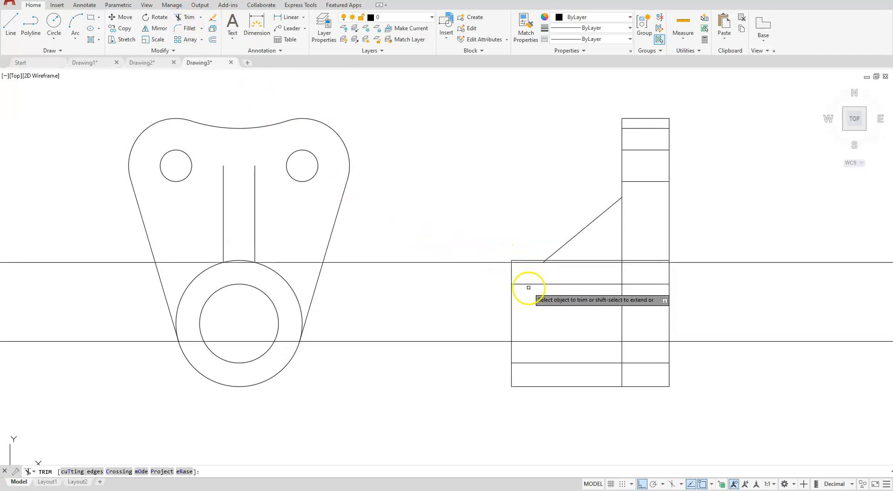
- Trim the upper construction line in the side view to the rib's base and cut the hub's top edge beyond the rib's slope
{"action": "scroll", "coordinate": [604, 246], "scroll_direction": "up", "scroll_amount": 4}
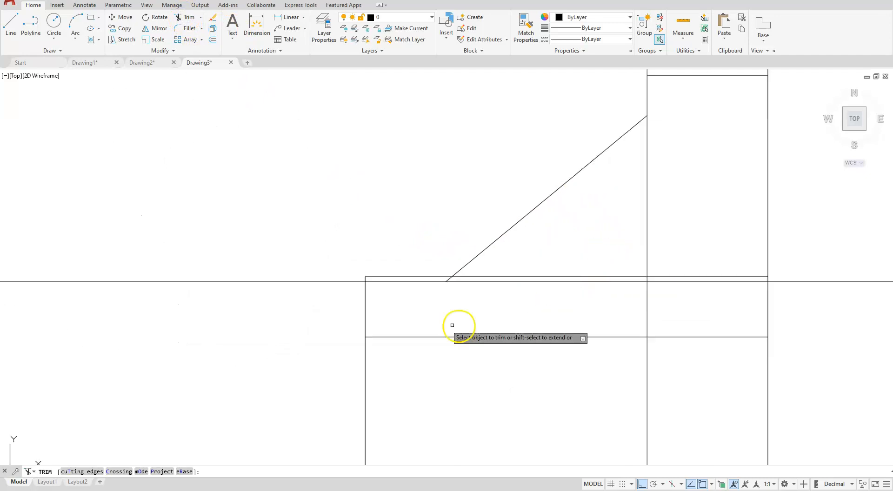
{"action": "left_click", "coordinate": [412, 281]}
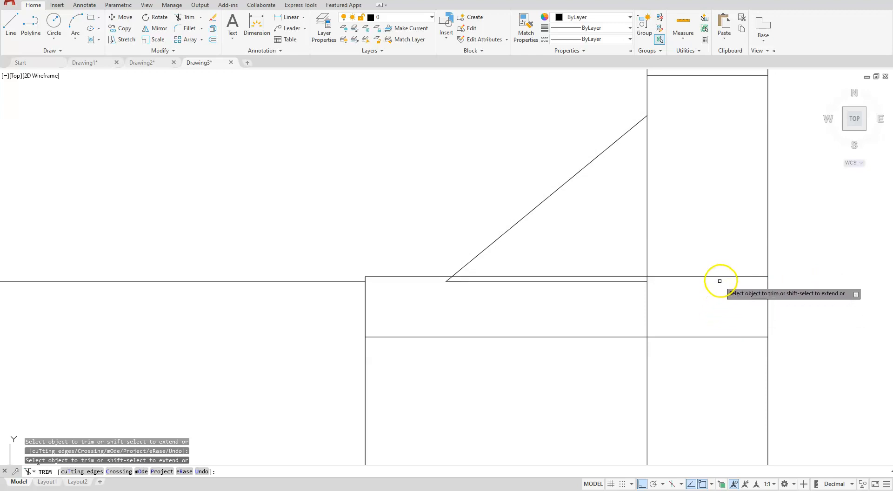
{"action": "left_click", "coordinate": [635, 277]}
{"action": "scroll", "coordinate": [577, 304], "scroll_direction": "down", "scroll_amount": 5}
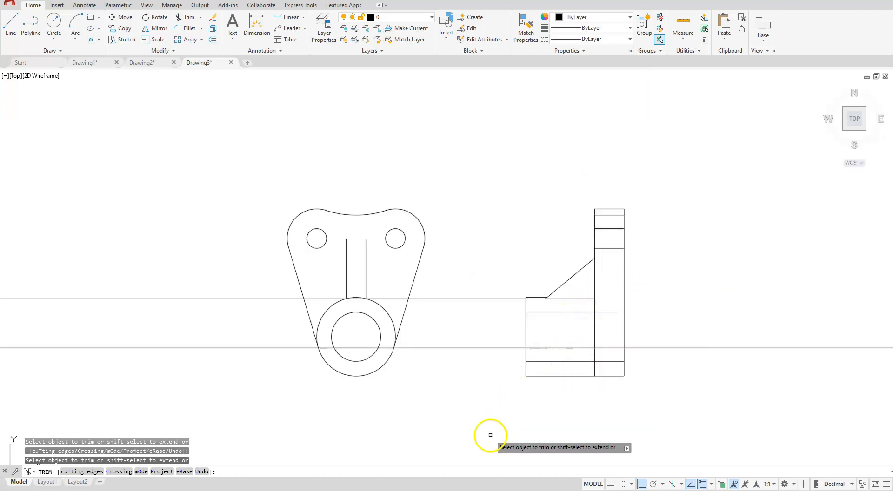
- Trim the plate's left vertical edge in the side view below the lower construction line
{"action": "scroll", "coordinate": [588, 382], "scroll_direction": "up", "scroll_amount": 4}
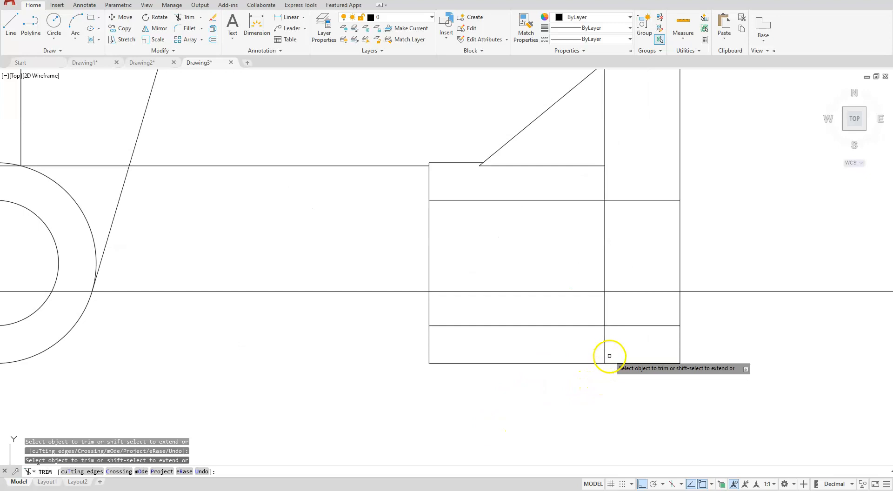
{"action": "left_click", "coordinate": [605, 317]}
{"action": "scroll", "coordinate": [589, 405], "scroll_direction": "down", "scroll_amount": 4}
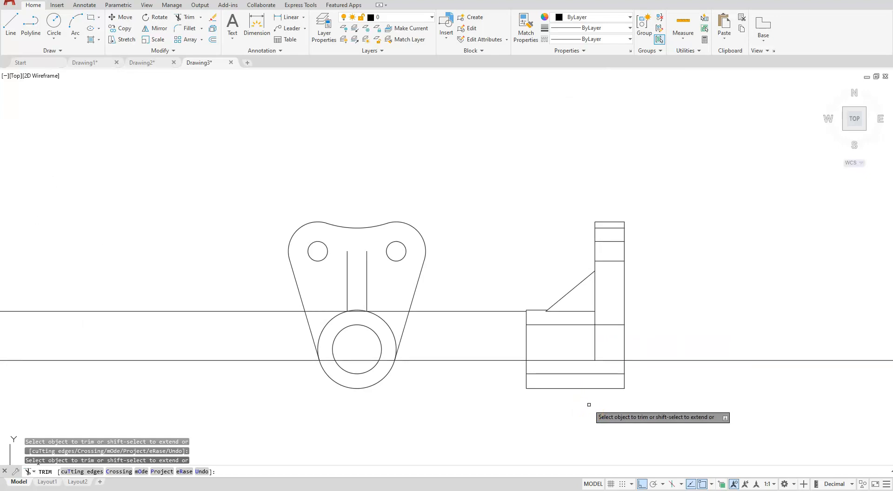
- Delete the leftover upper construction line and the lower horizontal construction line
{"action": "left_click", "coordinate": [495, 292]}
{"action": "left_click", "coordinate": [477, 377]}
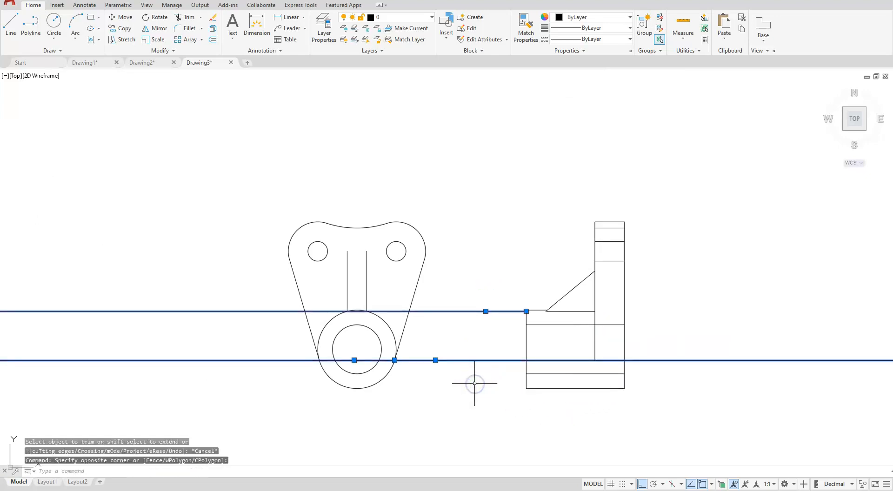
{"action": "key", "text": "Delete"}
- Draw a horizontal line between the two rib verticals in the front view, level with the rib's top endpoint in the side view
{"action": "scroll", "coordinate": [490, 366], "scroll_direction": "up", "scroll_amount": 2}
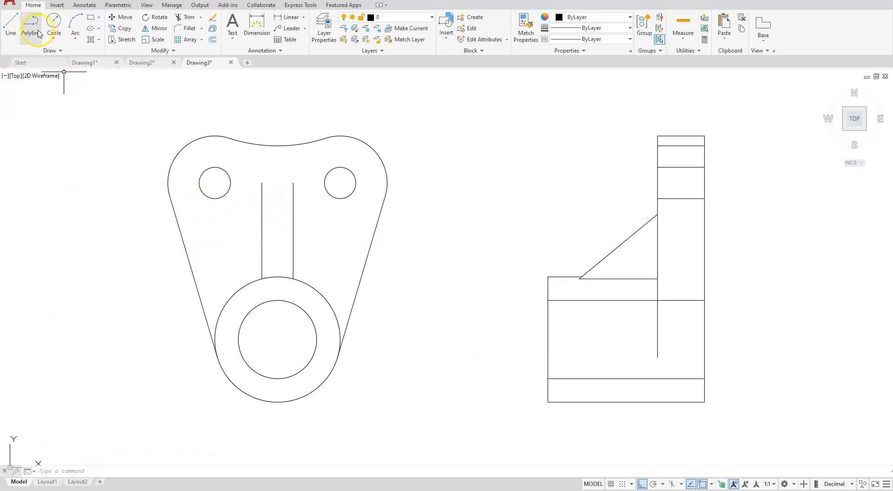
{"action": "left_click", "coordinate": [11, 28]}
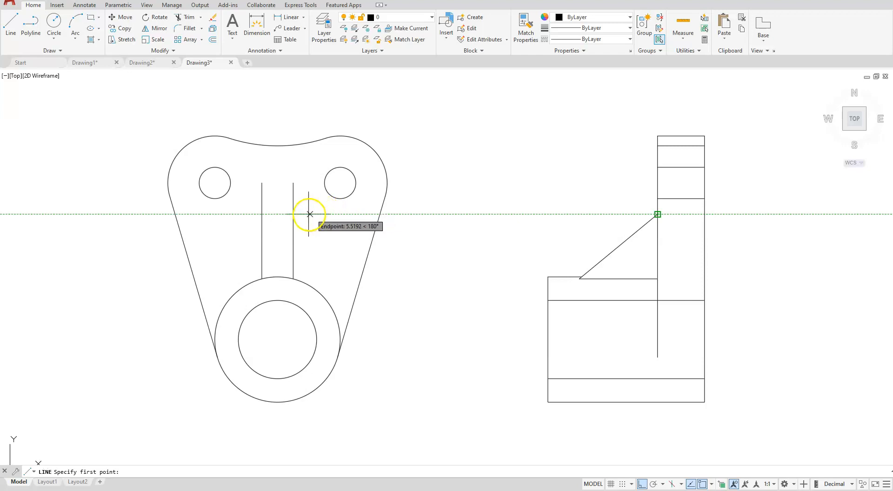
{"action": "left_click", "coordinate": [293, 214]}
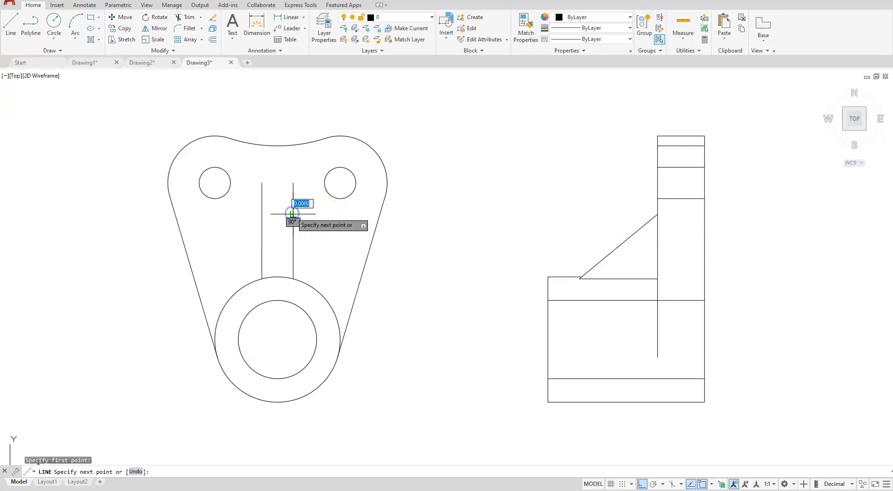
{"action": "left_click", "coordinate": [261, 215]}
{"action": "key", "text": "Escape"}
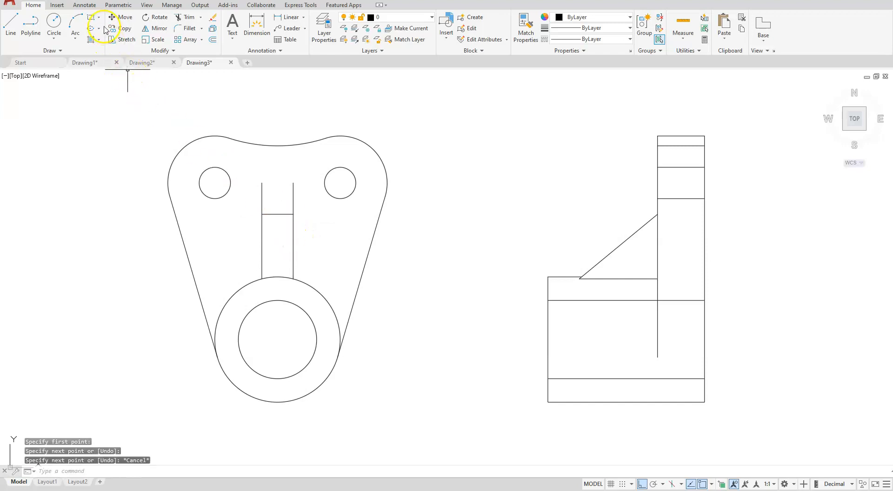
- Trim both rib verticals in the front view above the new horizontal line
{"action": "type", "text": "tr"}
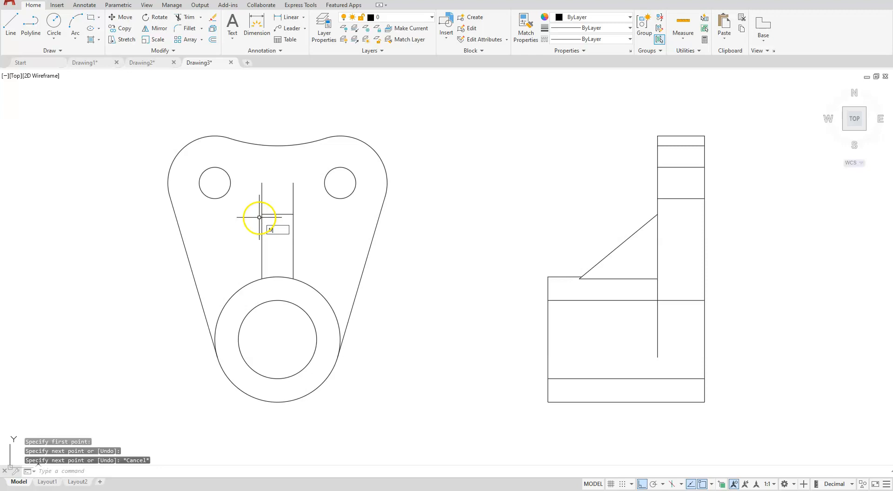
{"action": "key", "text": "Return"}
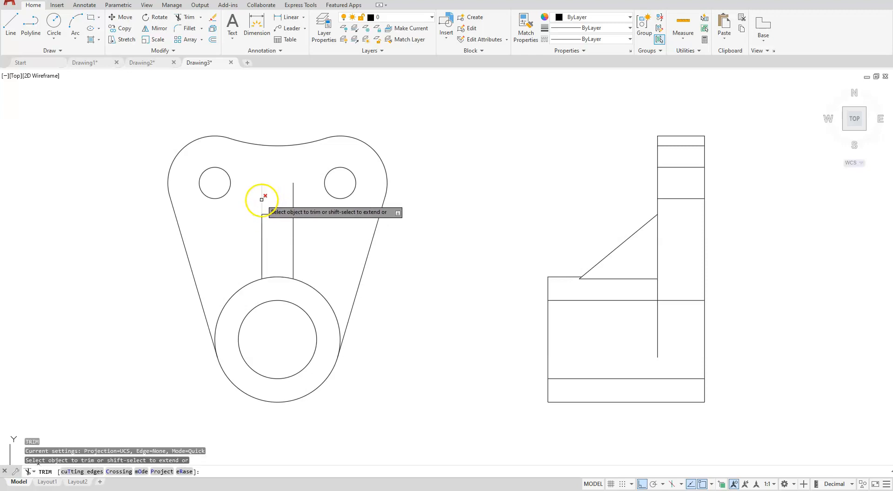
{"action": "left_click", "coordinate": [261, 196]}
{"action": "left_click", "coordinate": [292, 194]}
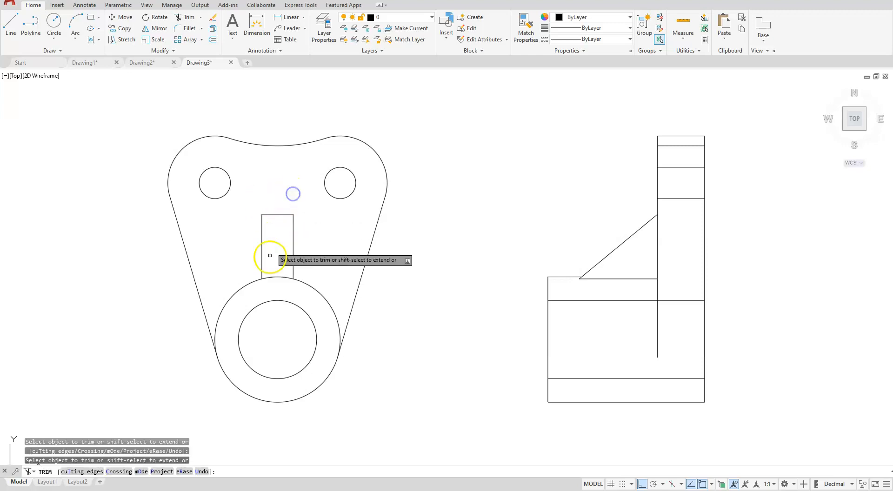
{"action": "key", "text": "Escape"}
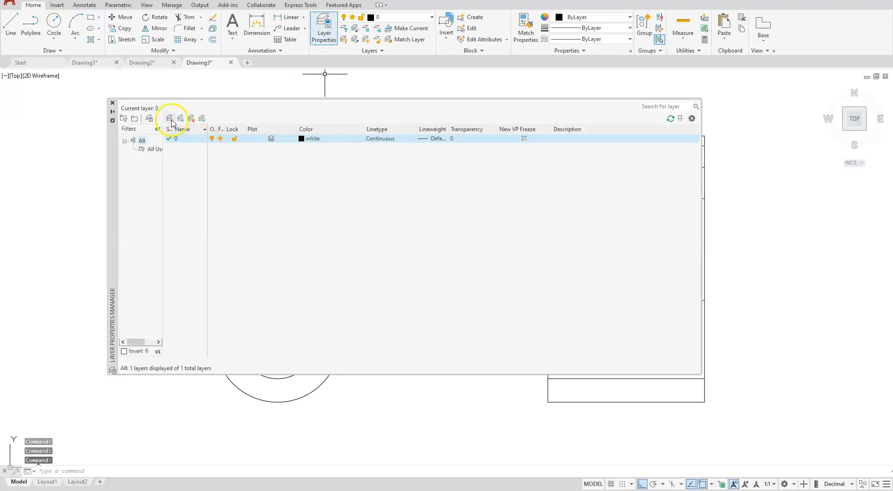
- Create a new layer named hidden and set its color to red
{"action": "left_click", "coordinate": [171, 119]}
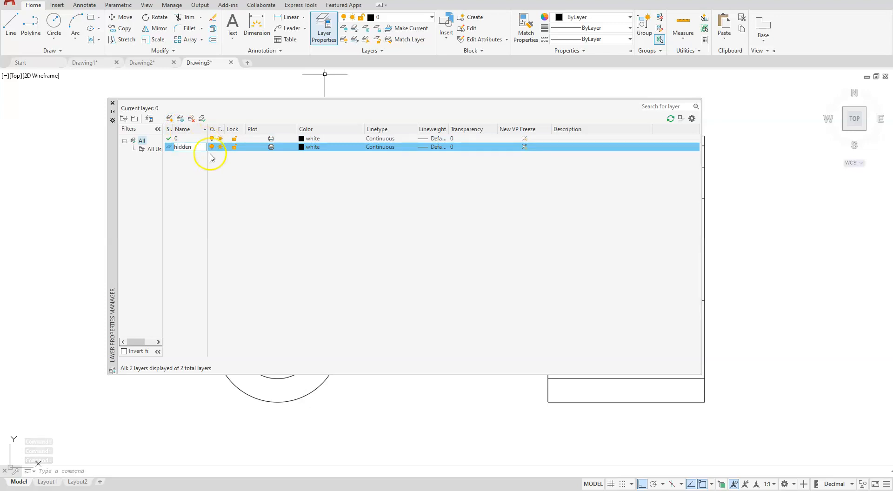
{"action": "left_click", "coordinate": [302, 149]}
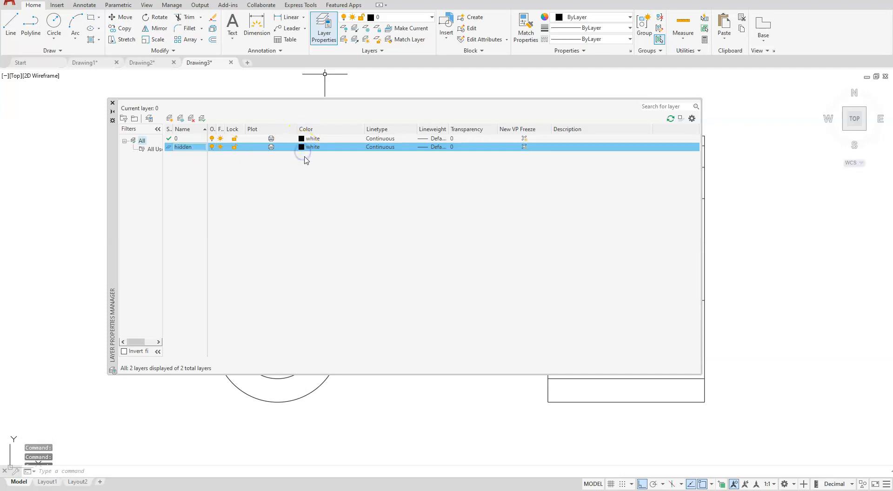
{"action": "left_click", "coordinate": [301, 148]}
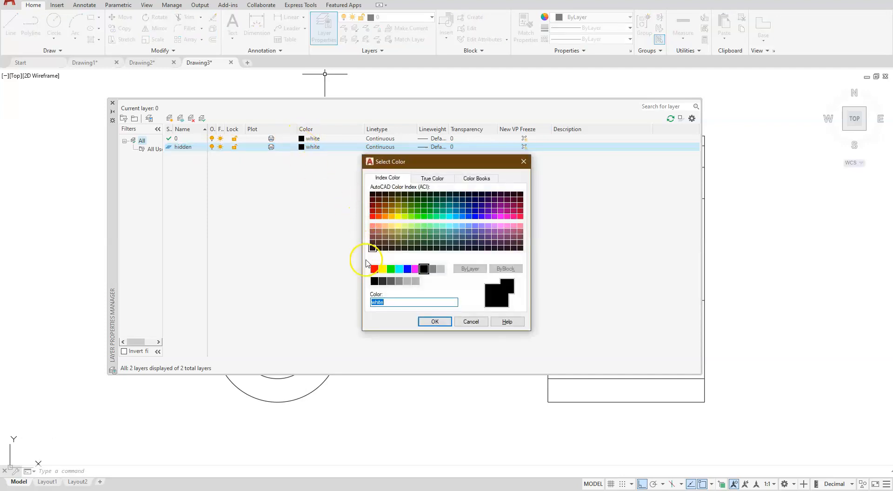
{"action": "left_click", "coordinate": [374, 269]}
{"action": "left_click", "coordinate": [429, 322]}
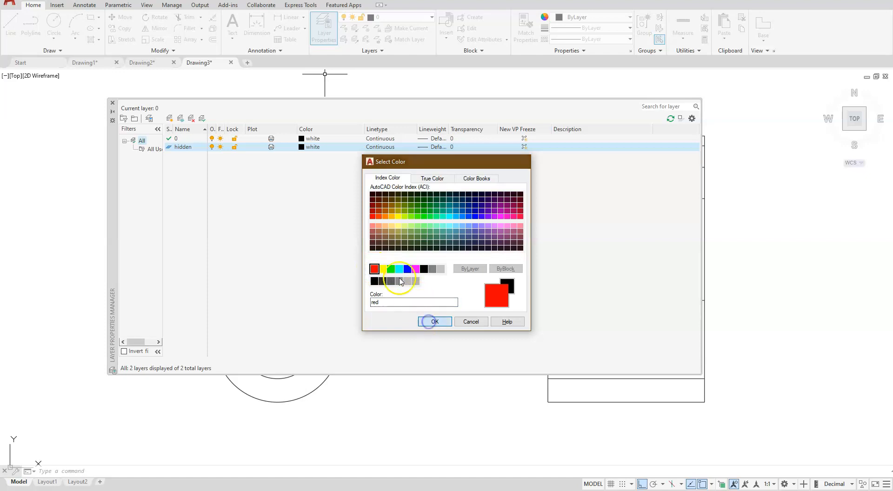
- Load the HIDDEN linetype from acad.lin, assign it to the hidden layer, and close the layer manager
{"action": "left_click", "coordinate": [379, 147]}
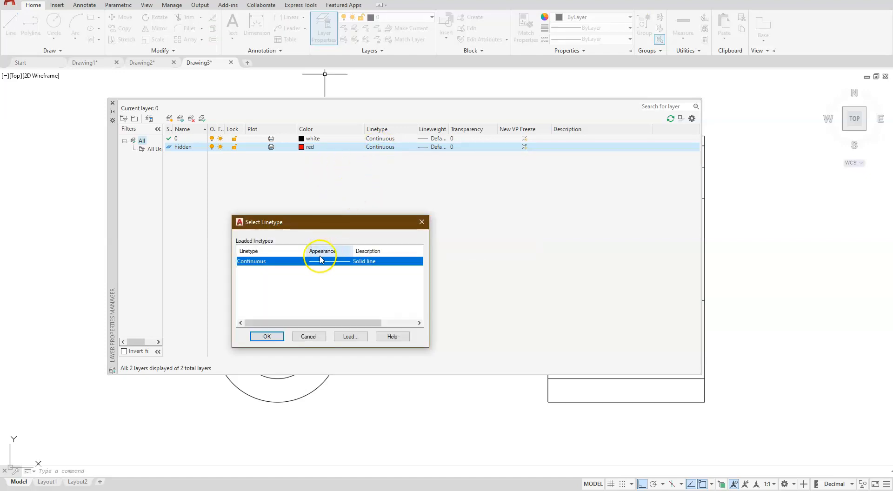
{"action": "left_click", "coordinate": [347, 341]}
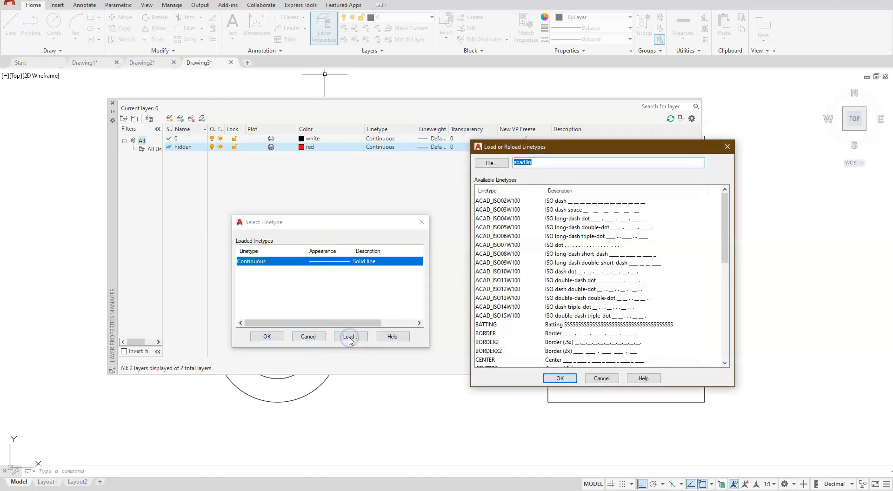
{"action": "scroll", "coordinate": [597, 237], "scroll_direction": "down", "scroll_amount": 6}
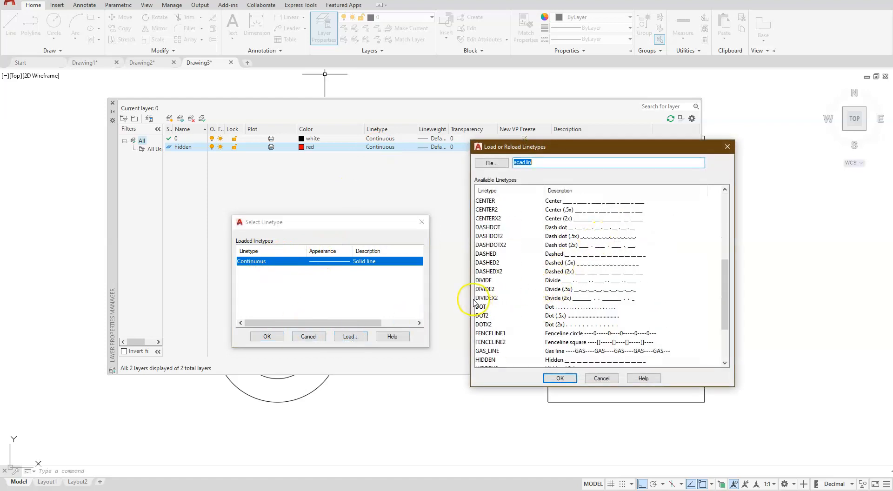
{"action": "scroll", "coordinate": [551, 318], "scroll_direction": "down", "scroll_amount": 2}
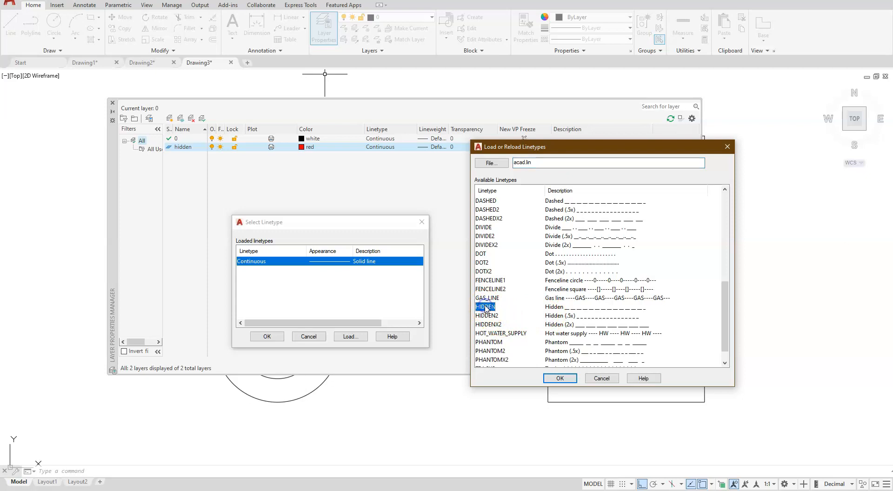
{"action": "left_click", "coordinate": [561, 378]}
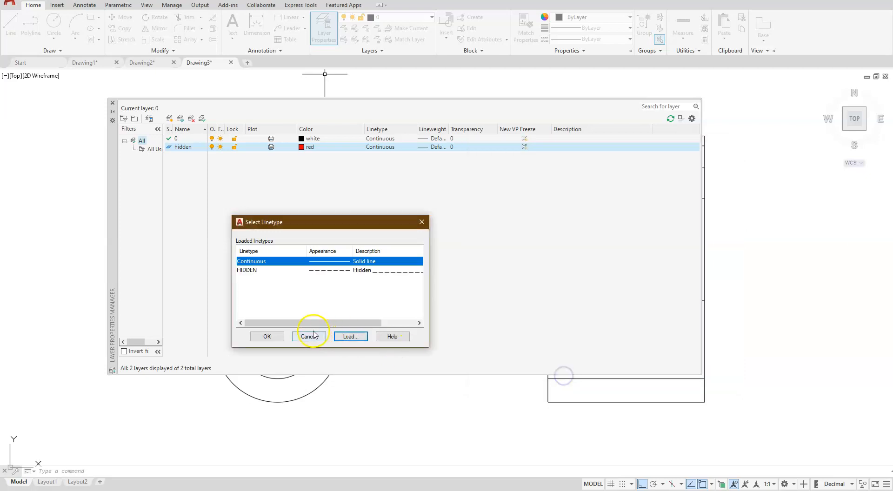
{"action": "left_click", "coordinate": [331, 270]}
{"action": "left_click", "coordinate": [267, 337]}
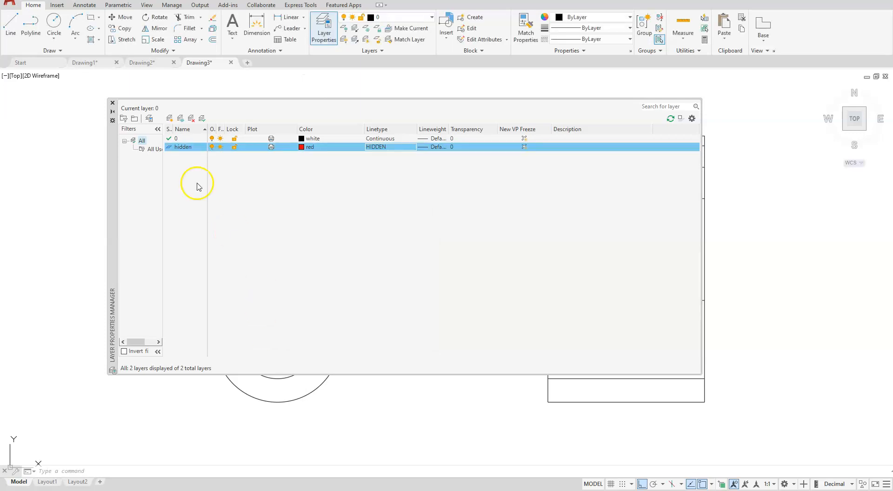
{"action": "left_click", "coordinate": [112, 102]}
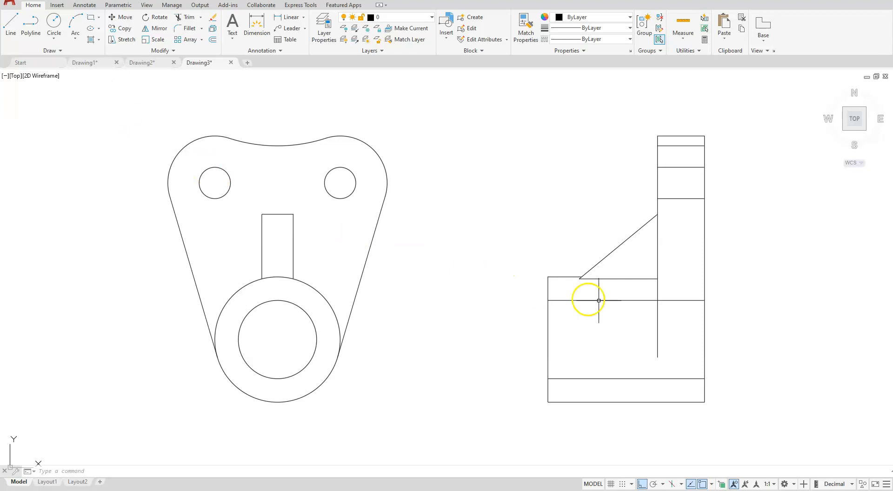
- Move the two bore lines and the three inner horizontal lines of the plate in the side view to the hidden layer
{"action": "left_click_drag", "start_coordinate": [623, 293], "coordinate": [598, 391]}
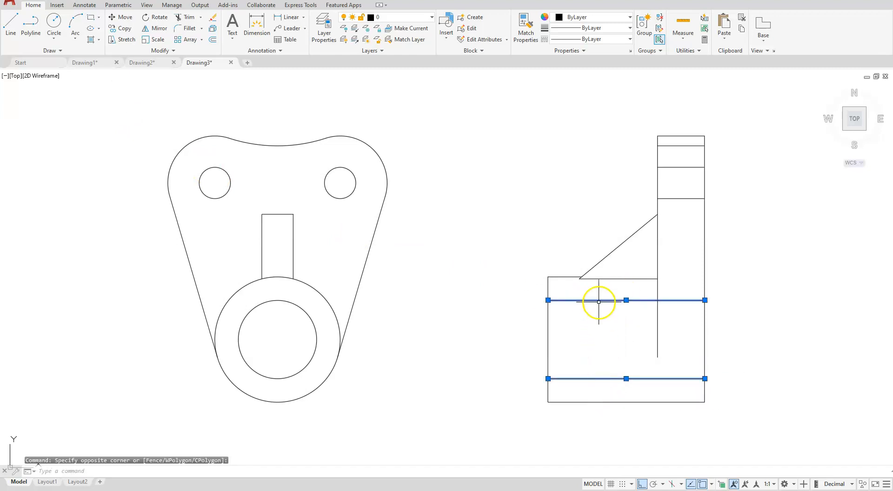
{"action": "left_click", "coordinate": [694, 207]}
{"action": "left_click", "coordinate": [681, 136]}
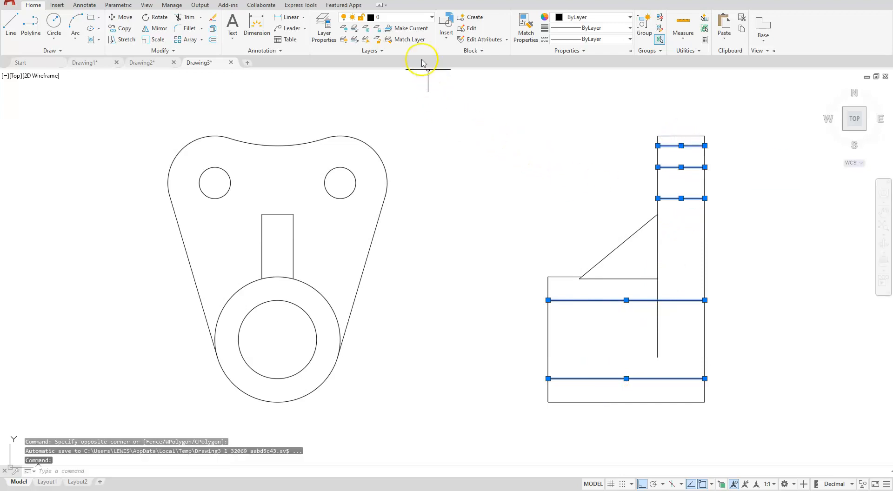
{"action": "left_click", "coordinate": [431, 19]}
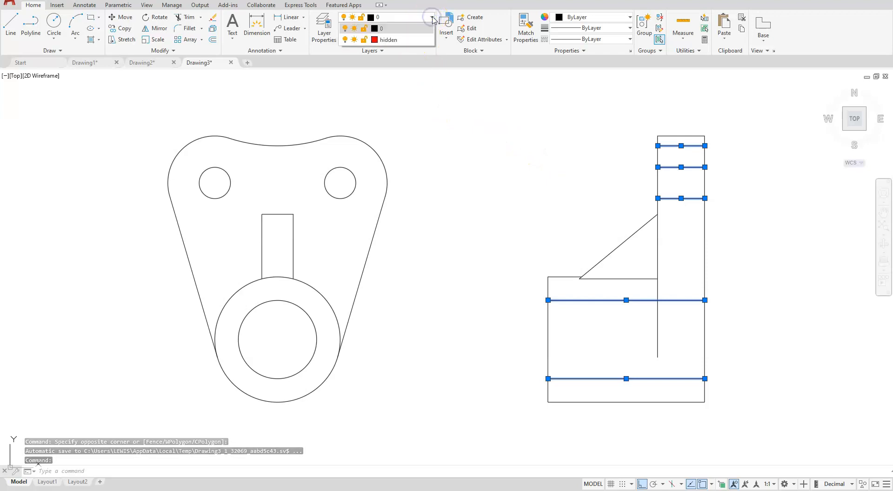
{"action": "left_click", "coordinate": [387, 41]}
{"action": "left_click", "coordinate": [387, 43]}
{"action": "left_click", "coordinate": [522, 175]}
{"action": "key", "text": "Escape"}
{"action": "key", "text": "Escape"}
{"action": "key", "text": "Escape"}
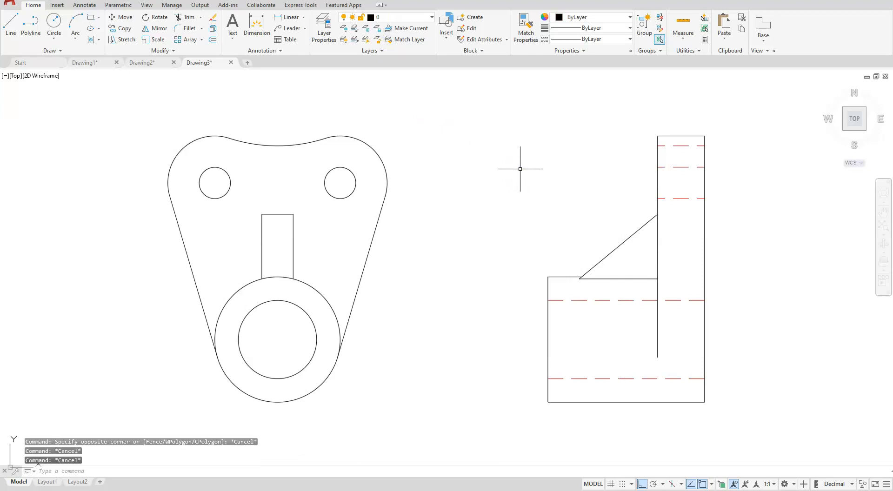